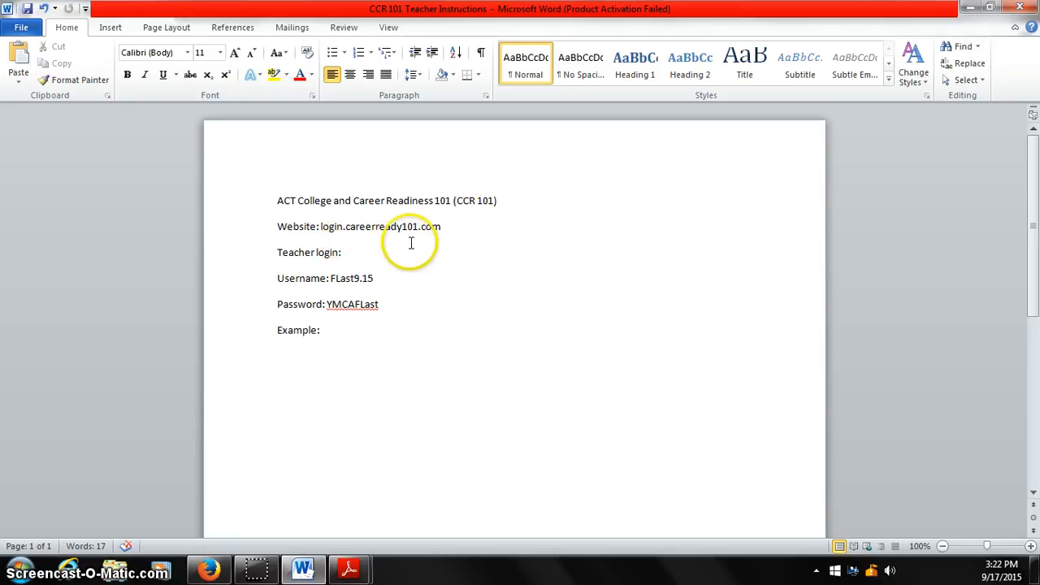
# Compare the Career Ready 101 login page in Firefox with the teacher username and password format in the Word instructions.
pyautogui.click(212, 569)
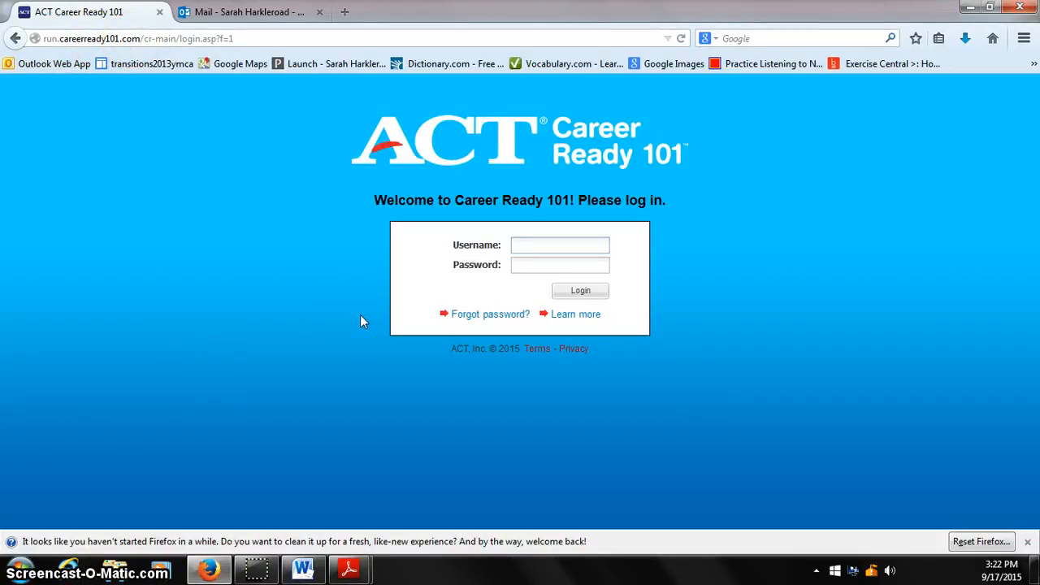
pyautogui.click(351, 341)
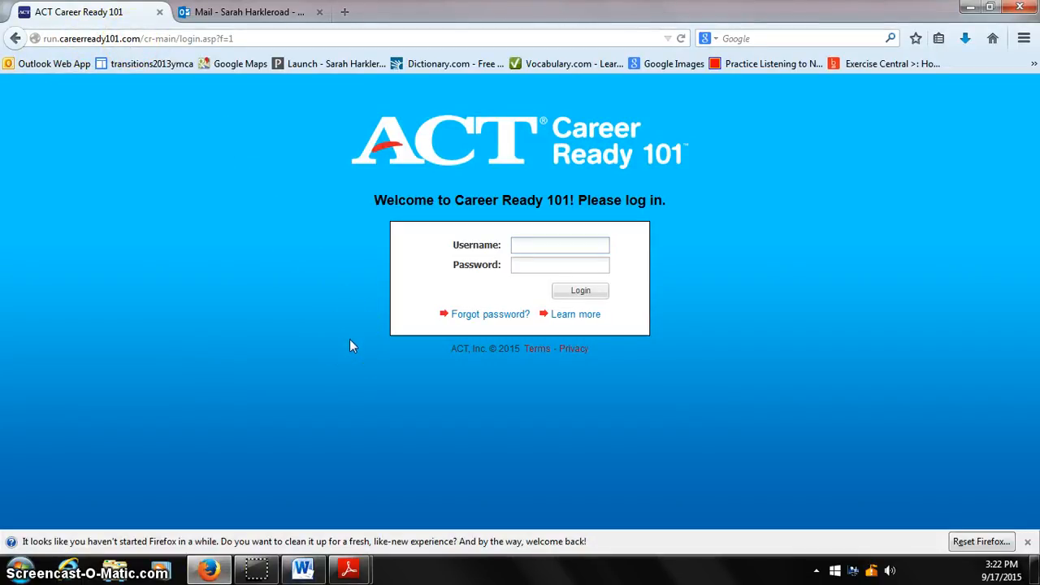
pyautogui.click(303, 568)
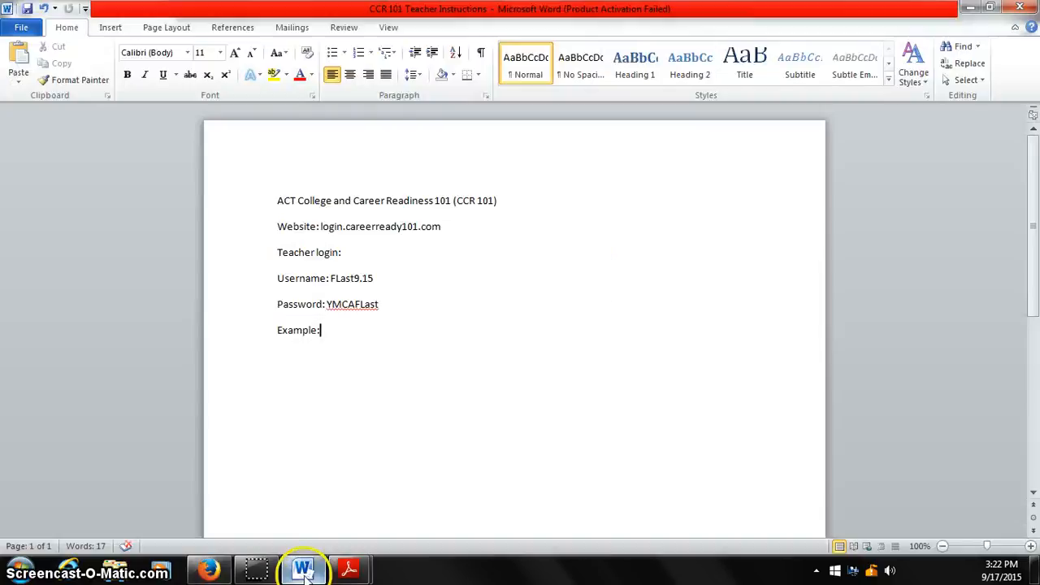
pyautogui.click(369, 284)
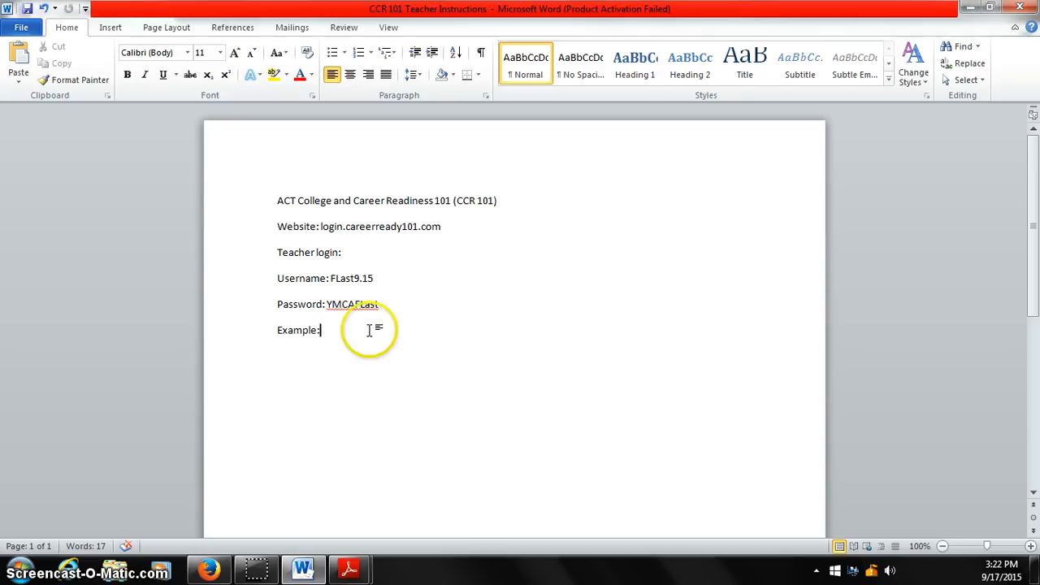
# Switch to Firefox and log in to Career Ready 101 with the teacher's username and account password.
pyautogui.click(210, 570)
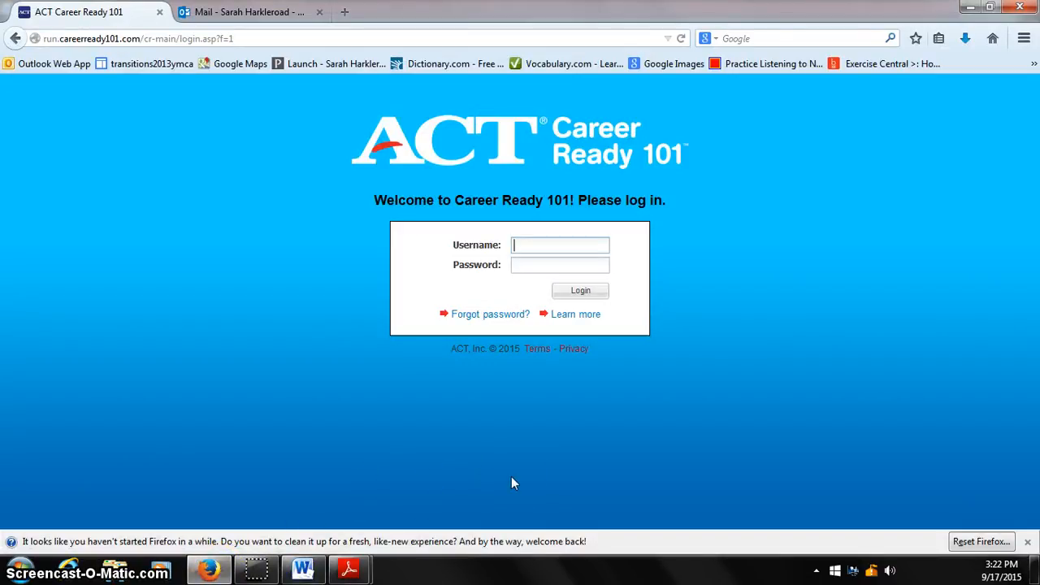
pyautogui.write('FLast')
pyautogui.press('Tab')
pyautogui.hotkey('shift', 'Tab')
pyautogui.press('Right')
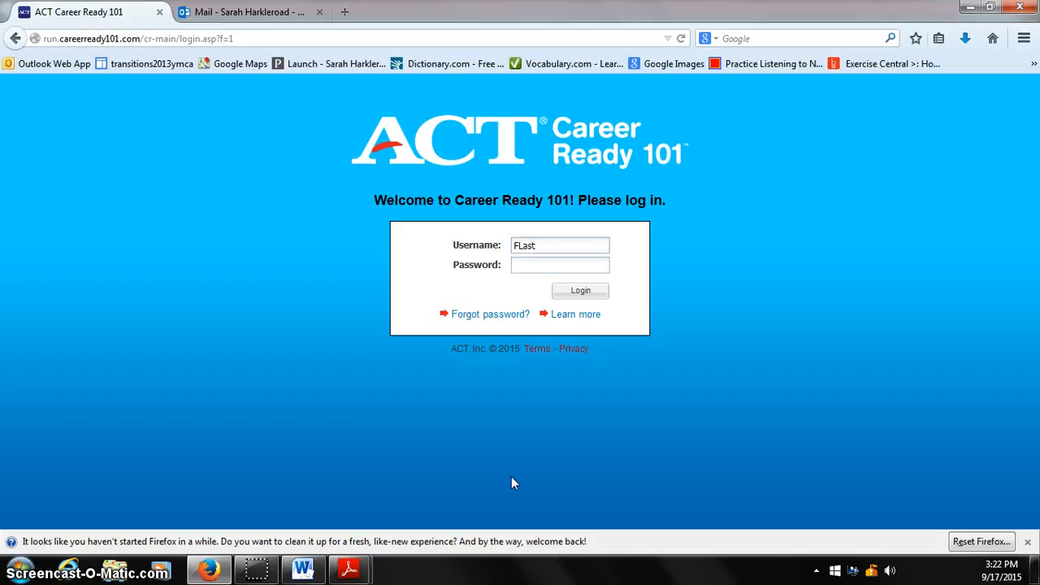
pyautogui.write('4.15')
pyautogui.press('Tab')
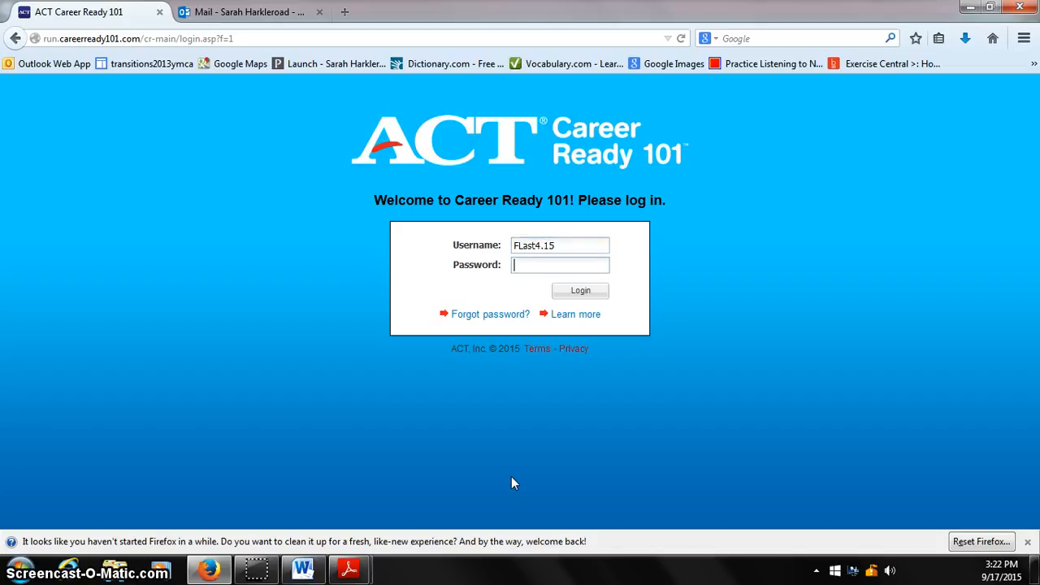
pyautogui.write('**********')
pyautogui.press('Return')
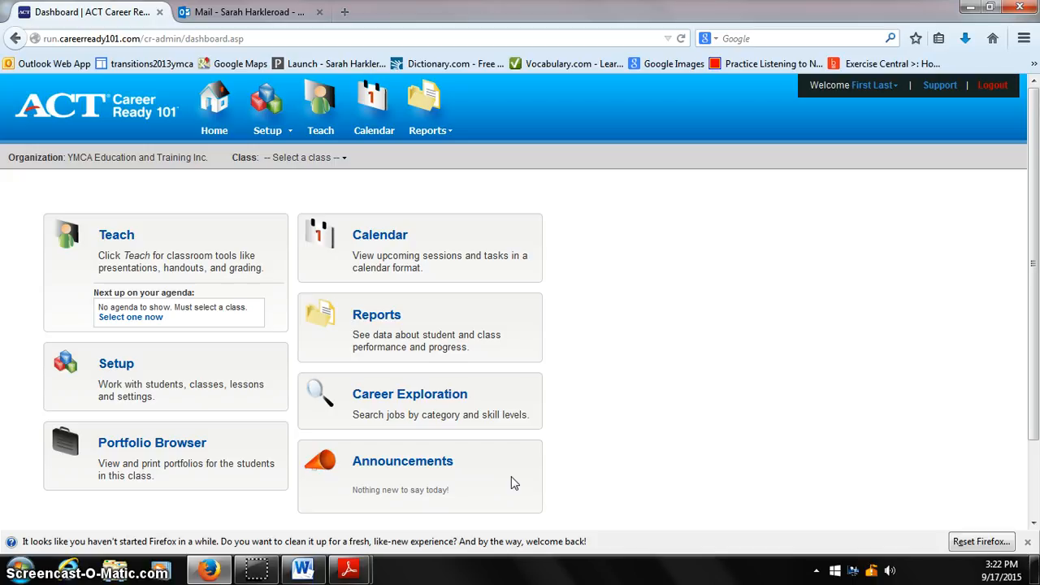
# Open the form for adding a new student from the setup options.
pyautogui.click(594, 476)
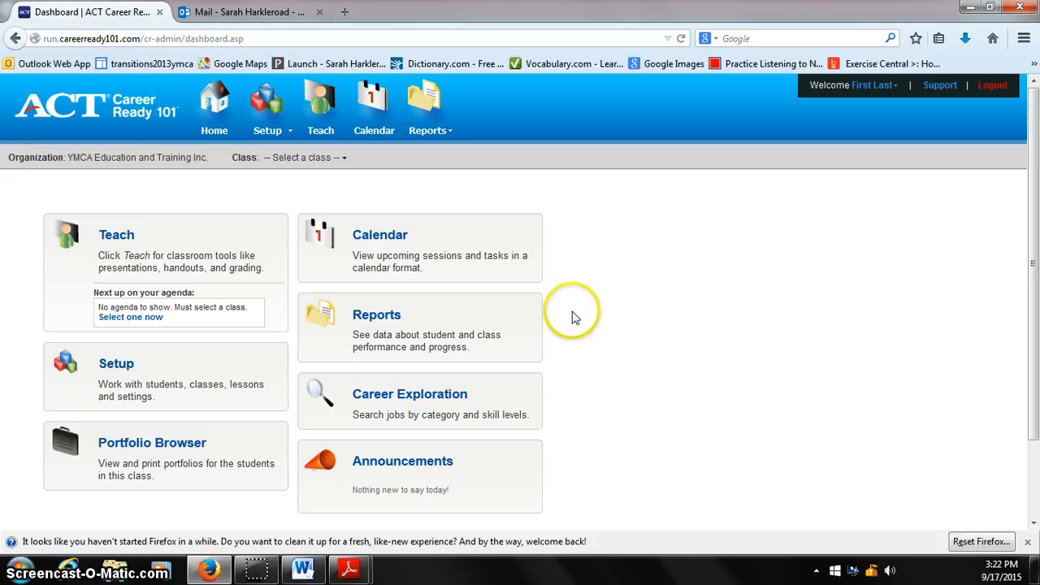
pyautogui.click(271, 130)
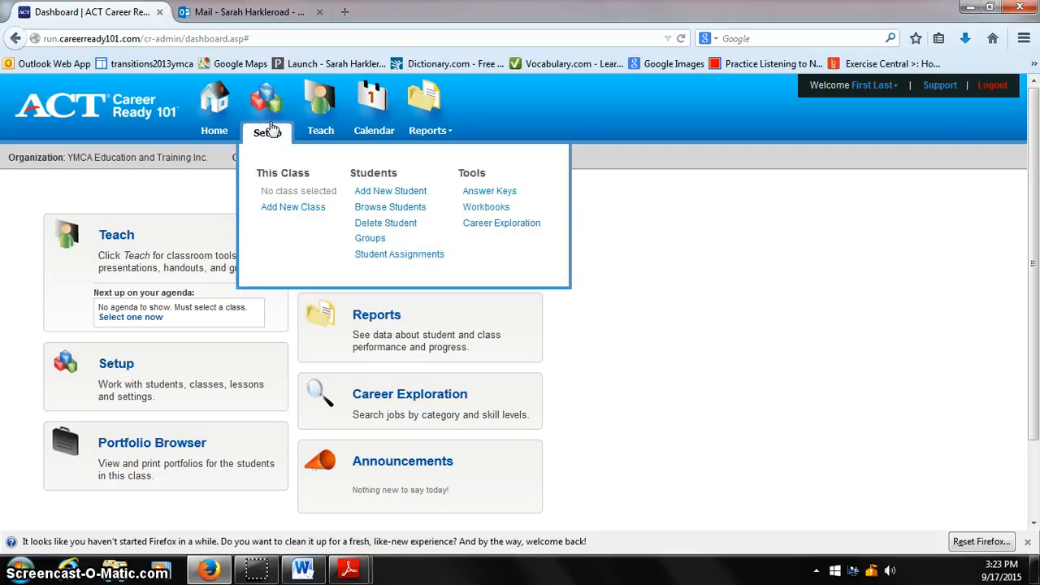
pyautogui.click(386, 195)
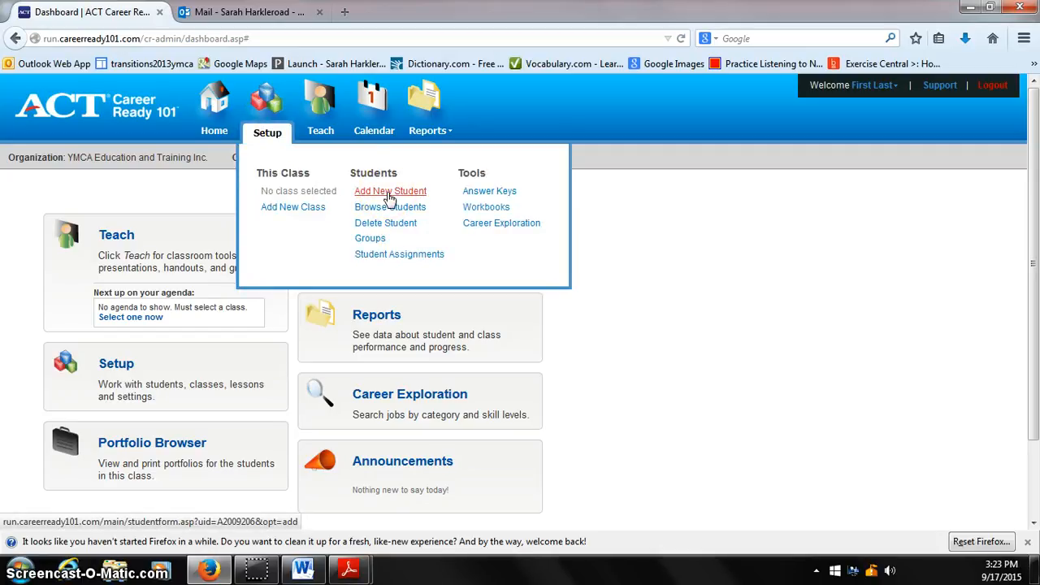
pyautogui.click(389, 197)
pyautogui.click(357, 208)
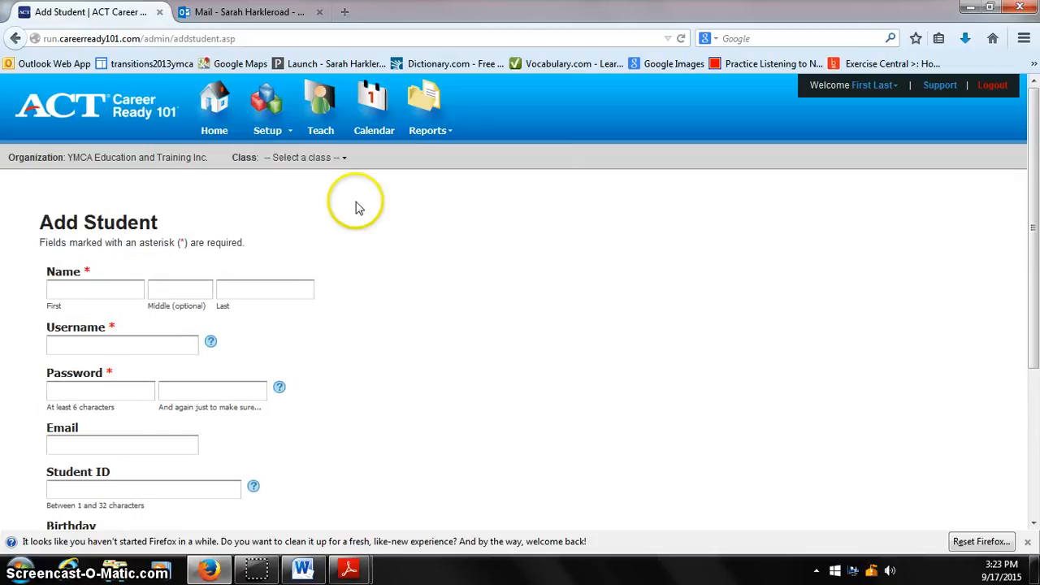
# Enter the student's first and last name and a username made of first initial, last name and 9.15.
pyautogui.click(91, 290)
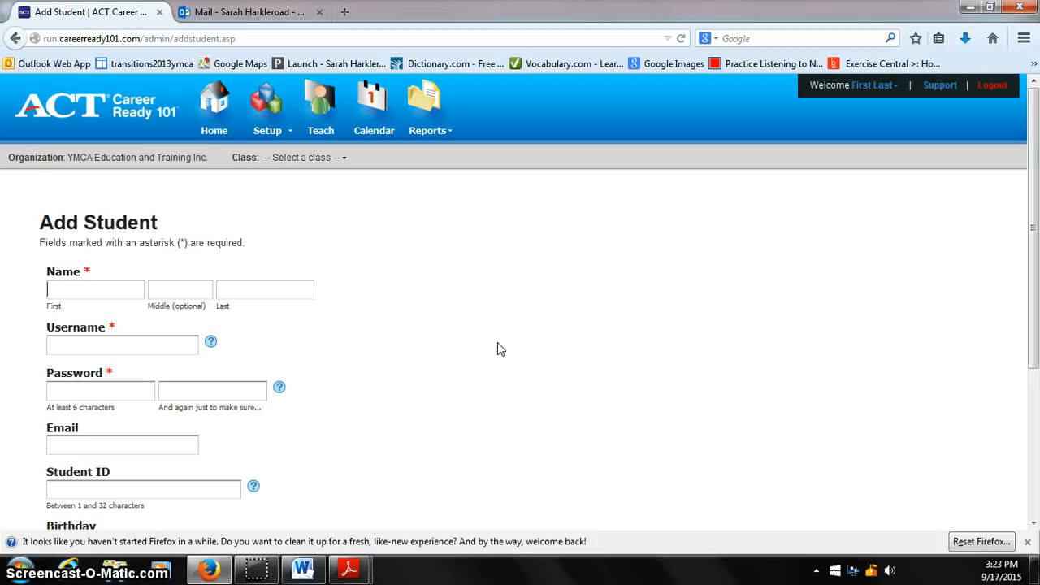
pyautogui.write('John')
pyautogui.write('Smith')
pyautogui.press('Tab')
pyautogui.write('JS')
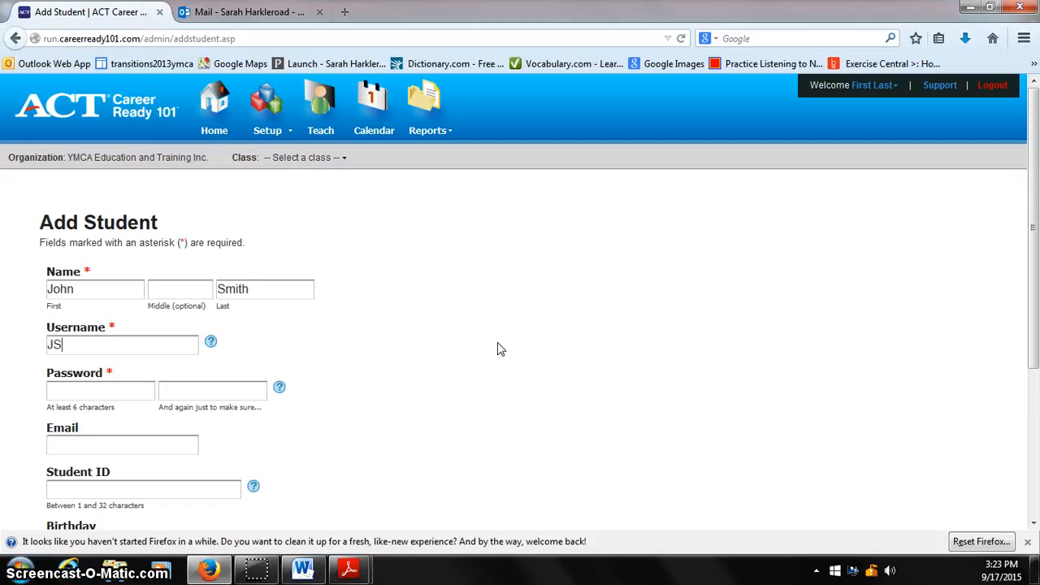
pyautogui.write('mith9.15')
pyautogui.press('Tab')
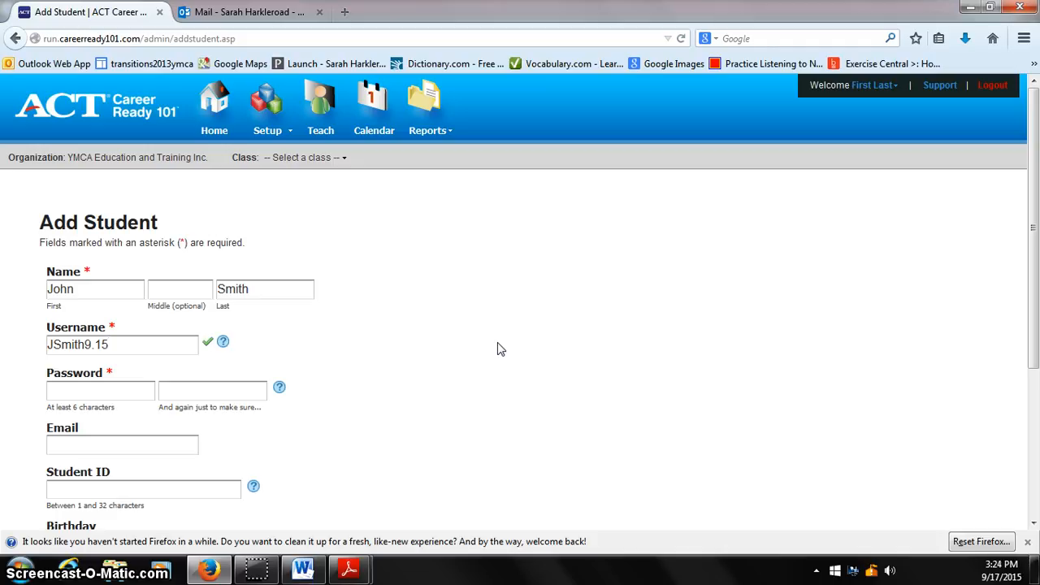
# Enter the student's account password and repeat it in the confirmation field.
pyautogui.write('••••••')
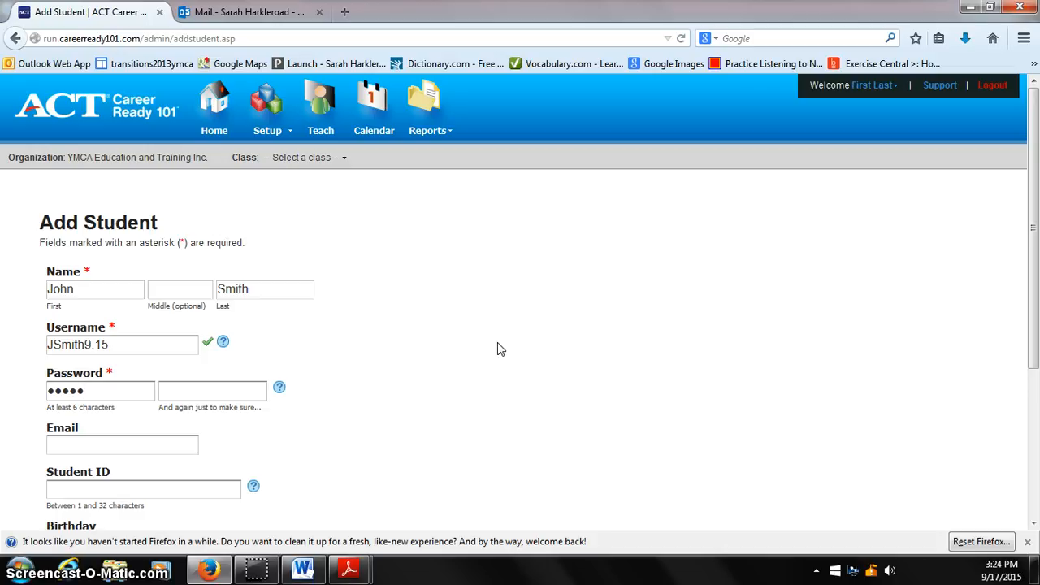
pyautogui.write('••••')
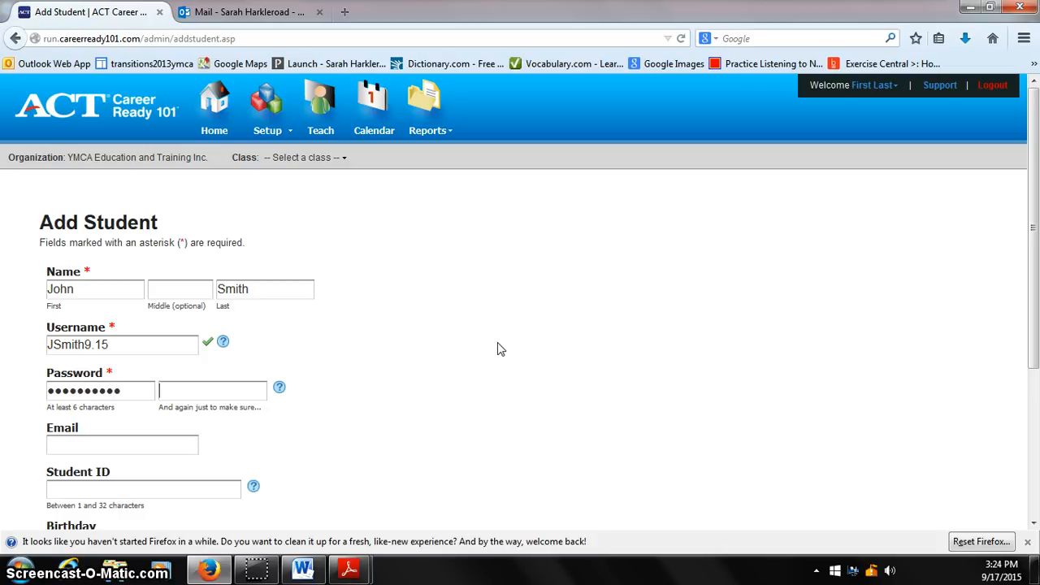
pyautogui.press('Tab')
pyautogui.write('••••')
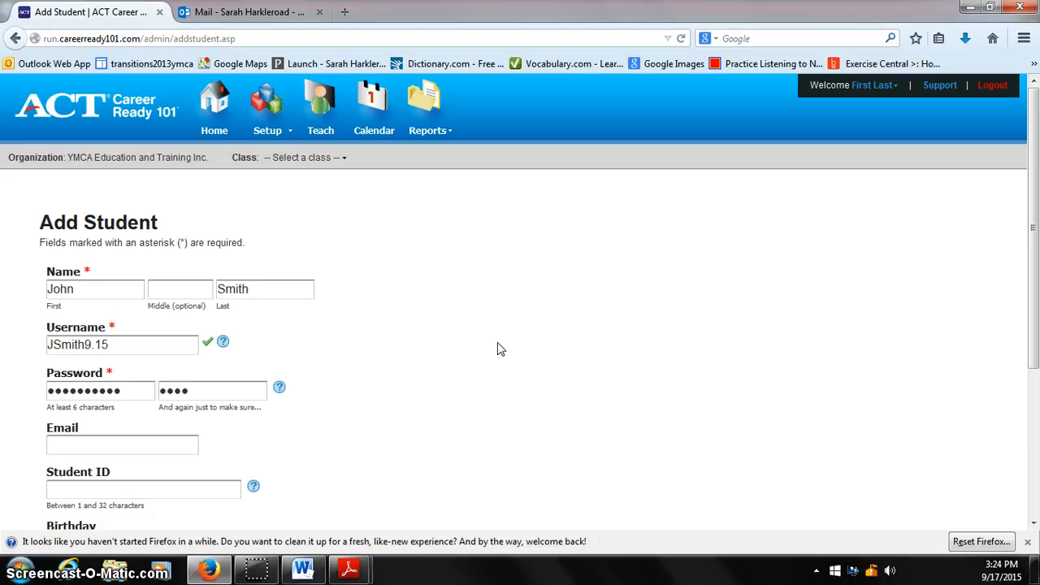
pyautogui.write('•')
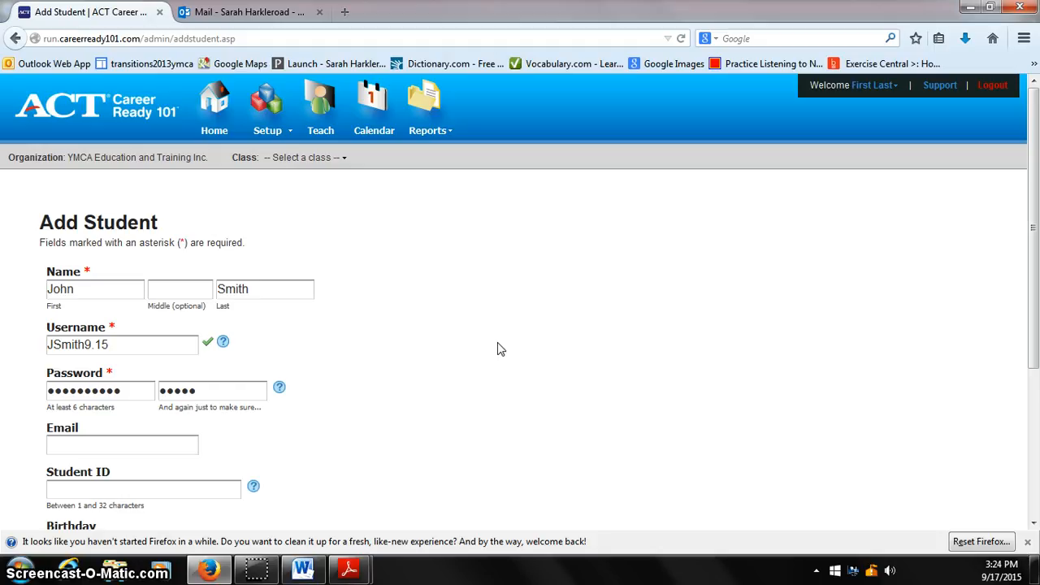
pyautogui.write('•••••')
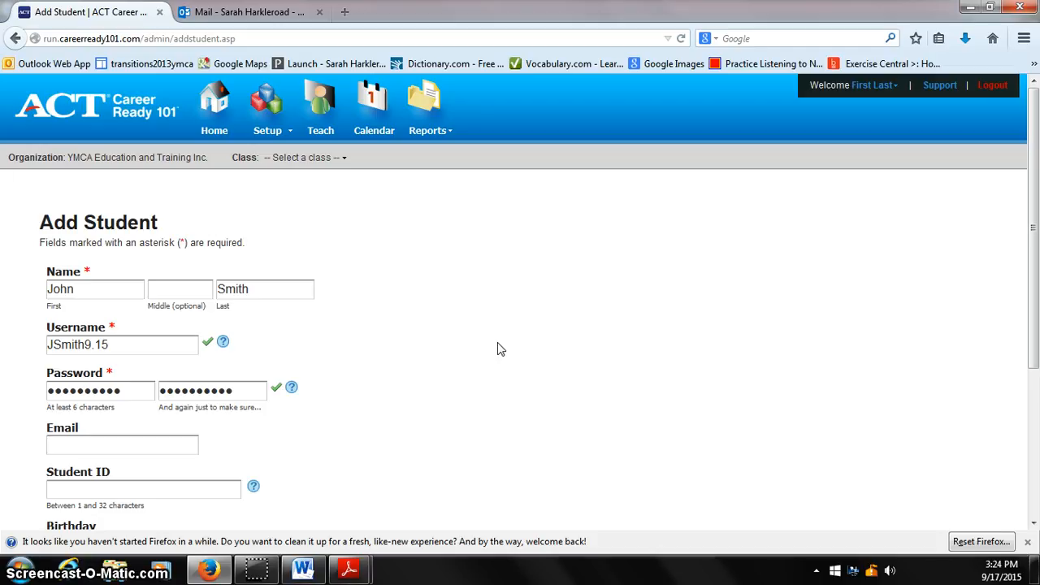
# Fill in the contact e-mail address for the student account.
pyautogui.scroll(-2, 499, 348)
pyautogui.scroll(-2, 500, 348)
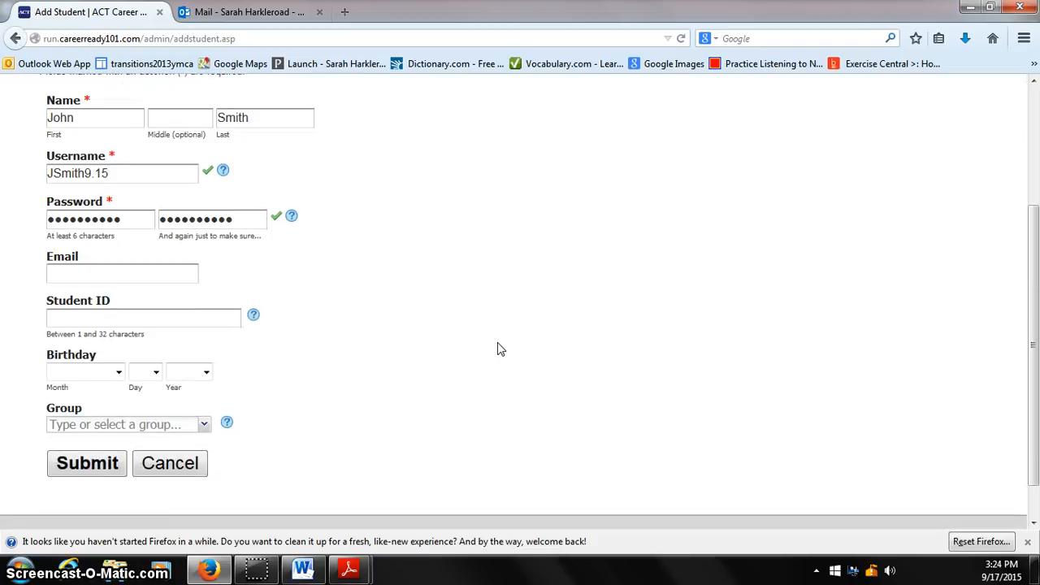
pyautogui.scroll(2, 500, 348)
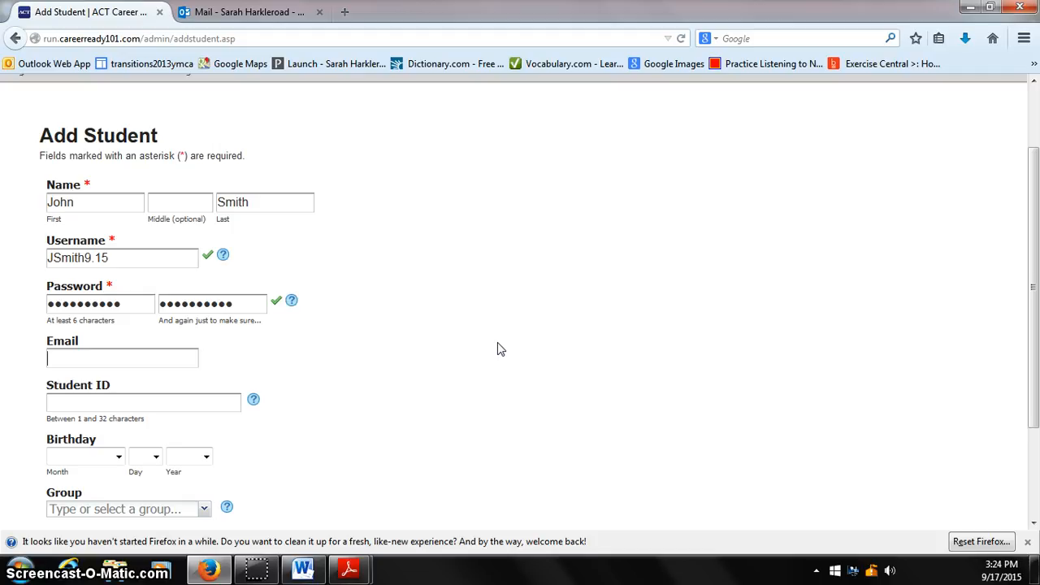
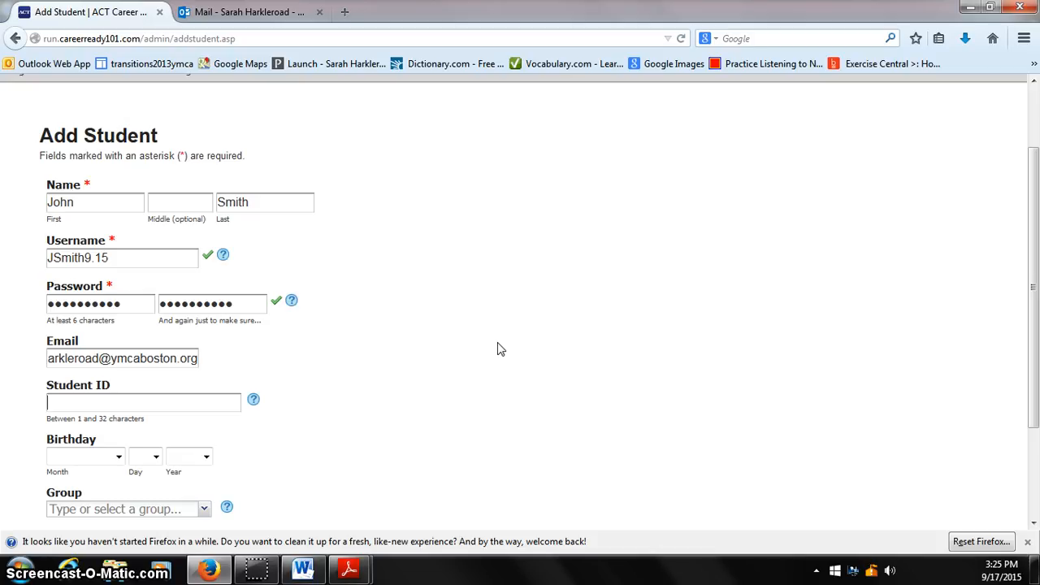
# Submit the new student account with student ID, birthday and group left blank, and dismiss the browser's offer to remember the password.
pyautogui.scroll(-3, 500, 350)
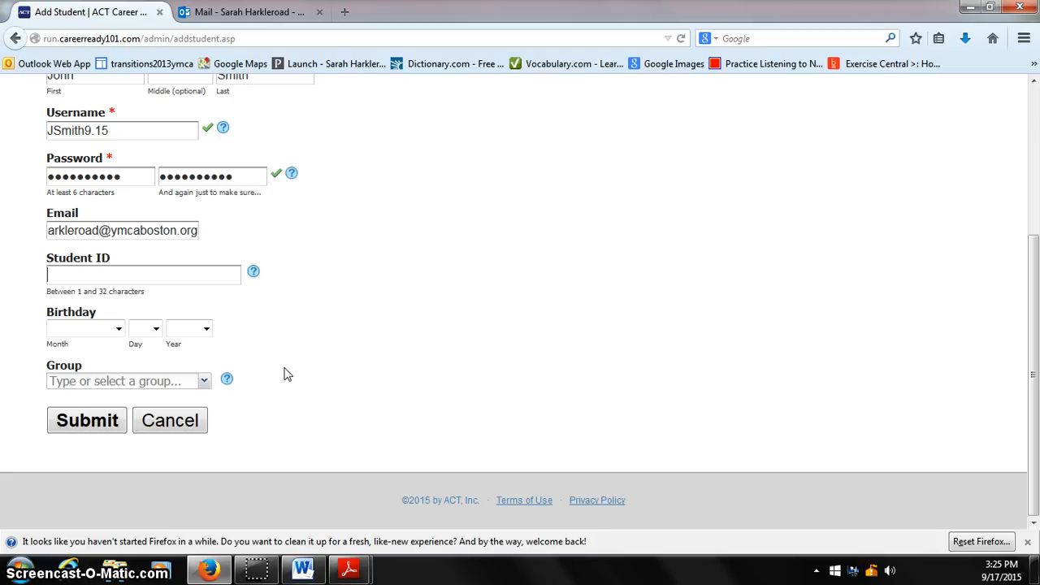
pyautogui.click(204, 380)
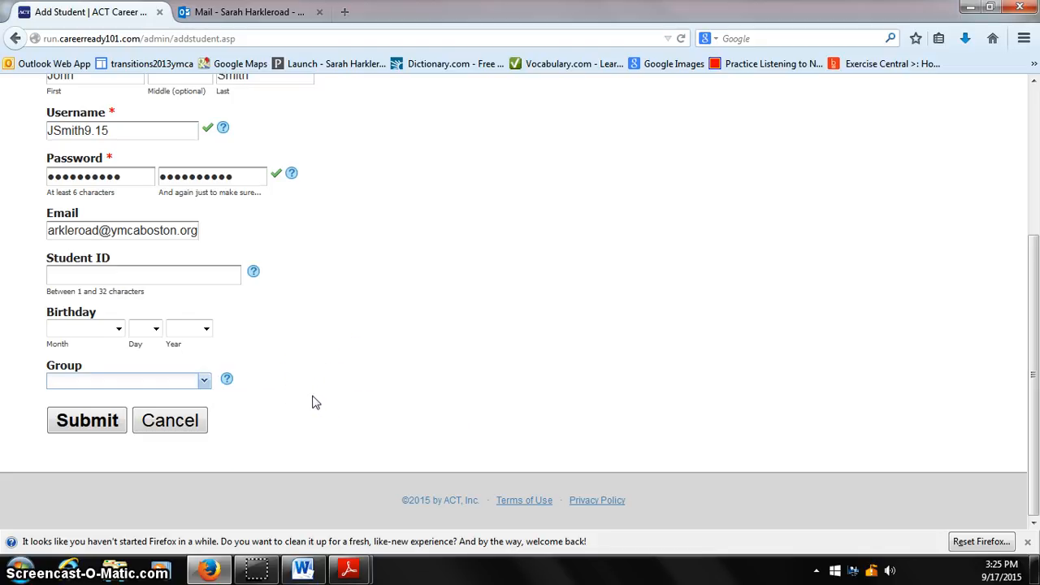
pyautogui.click(87, 424)
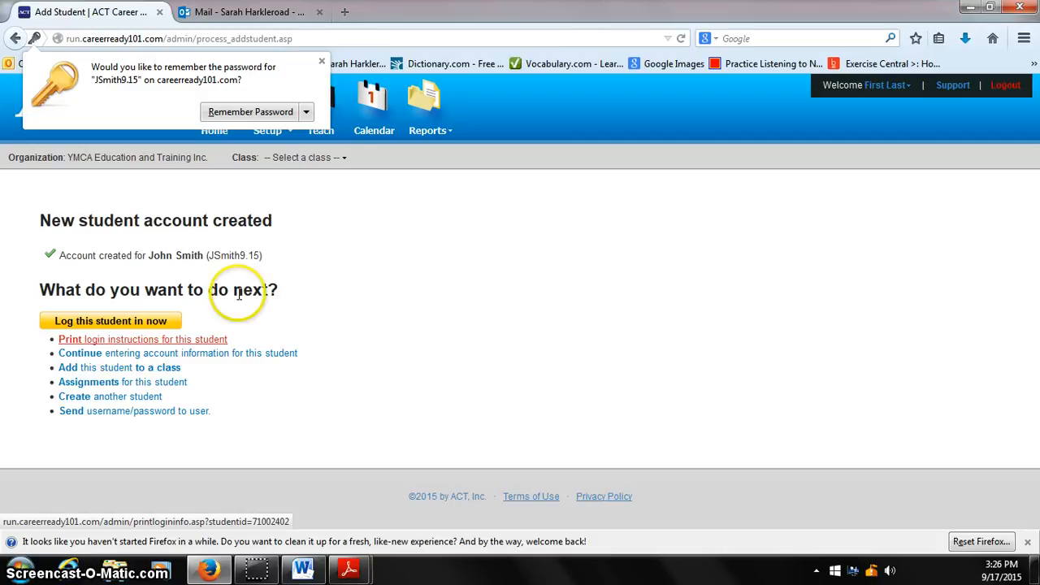
pyautogui.click(323, 61)
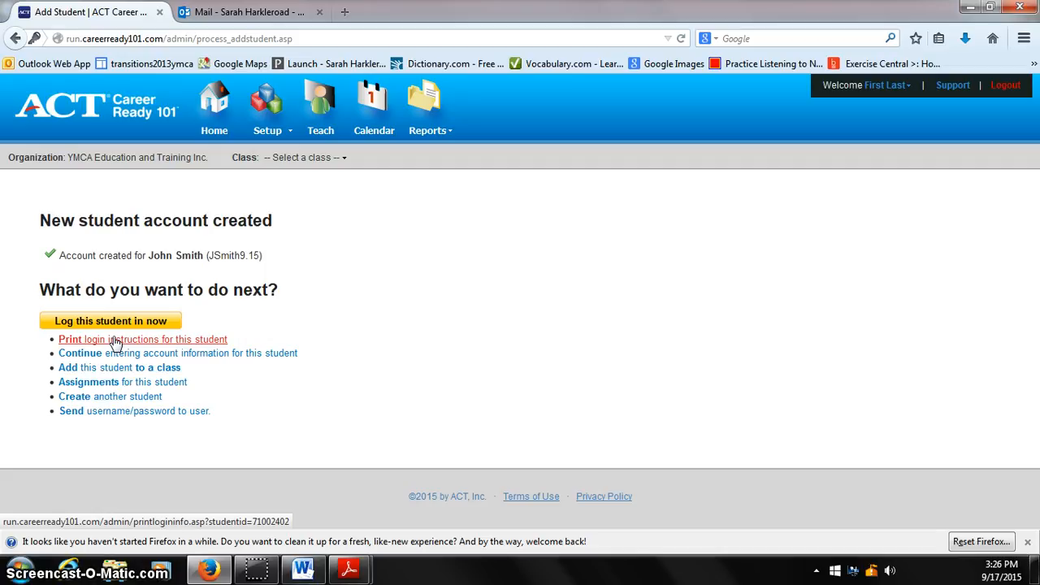
# Print the student's login instructions with the Foxit Reader PDF Printer and save the PDF to the Desktop.
pyautogui.click(115, 347)
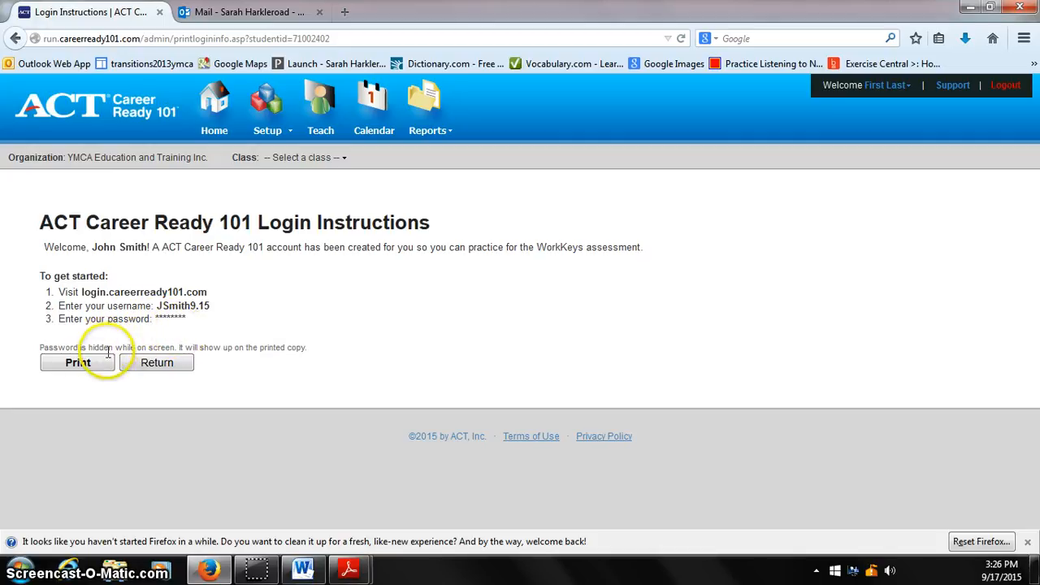
pyautogui.click(78, 362)
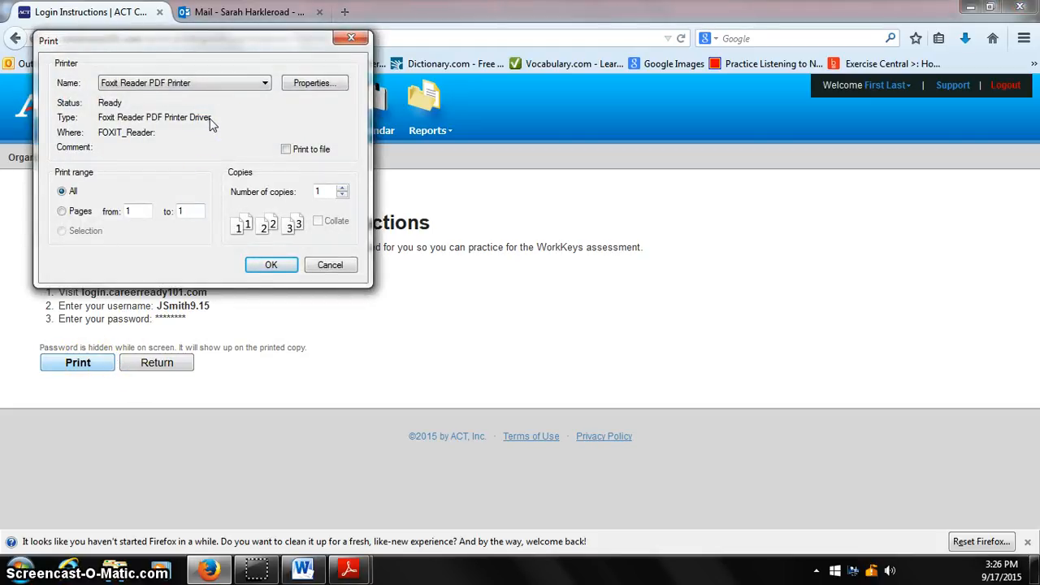
pyautogui.click(264, 83)
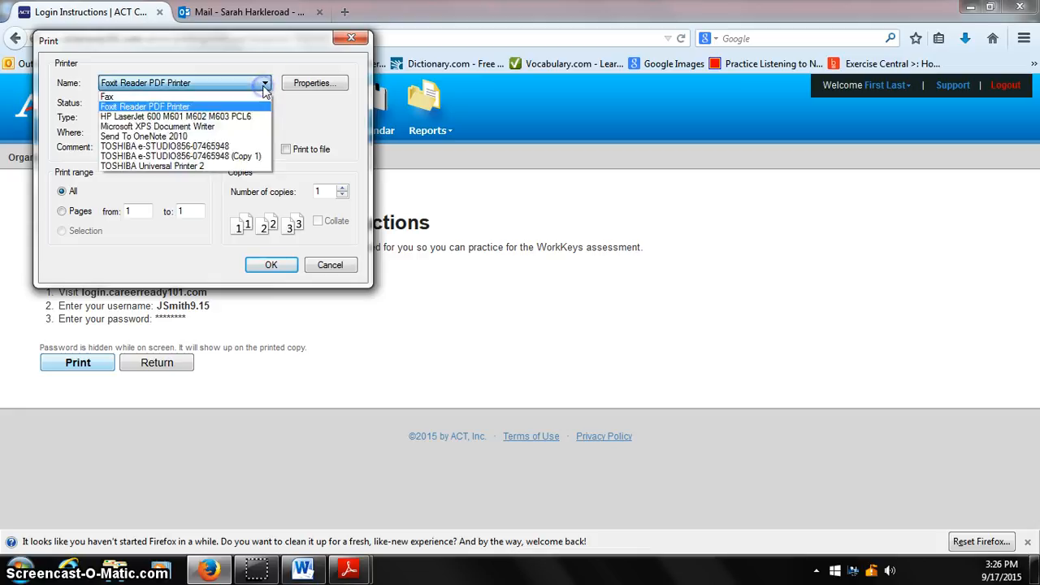
pyautogui.click(248, 107)
pyautogui.click(273, 265)
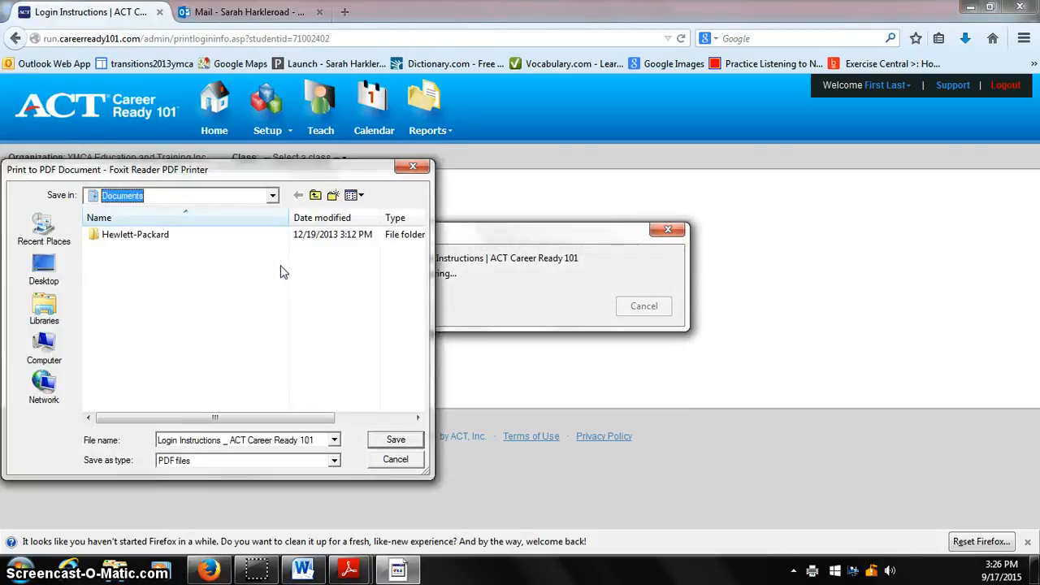
pyautogui.click(44, 270)
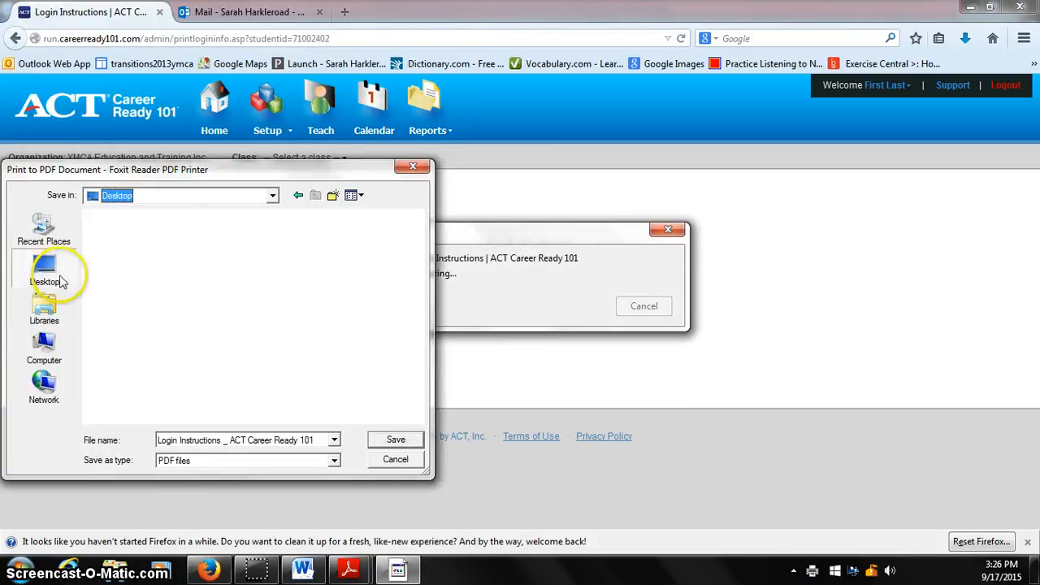
pyautogui.click(369, 443)
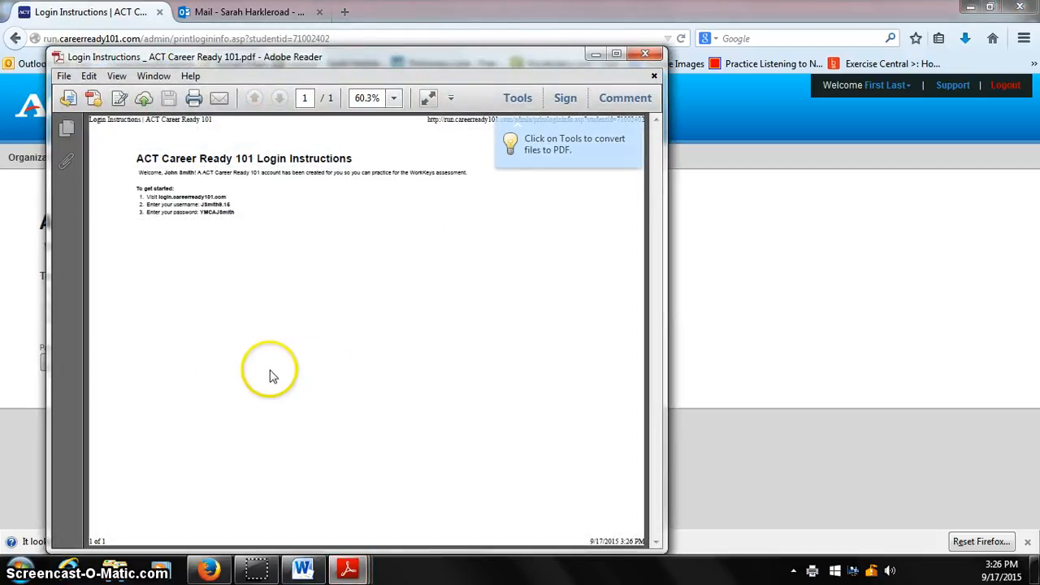
# Read the saved login instructions PDF at 150% zoom, then close it.
pyautogui.scroll(5, 272, 376)
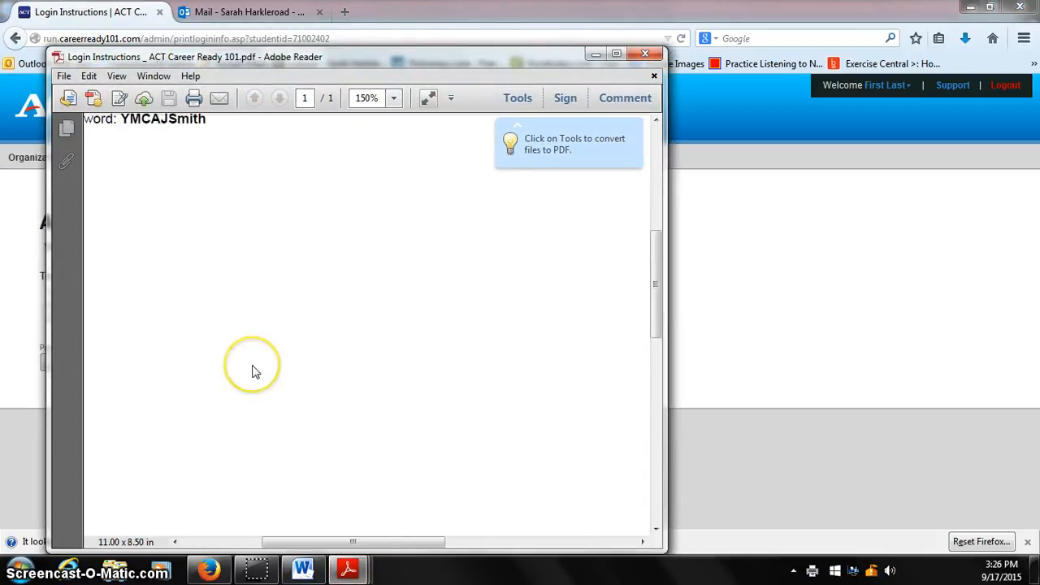
pyautogui.scroll(3, 252, 370)
pyautogui.moveTo(432, 541); pyautogui.dragTo(294, 550)
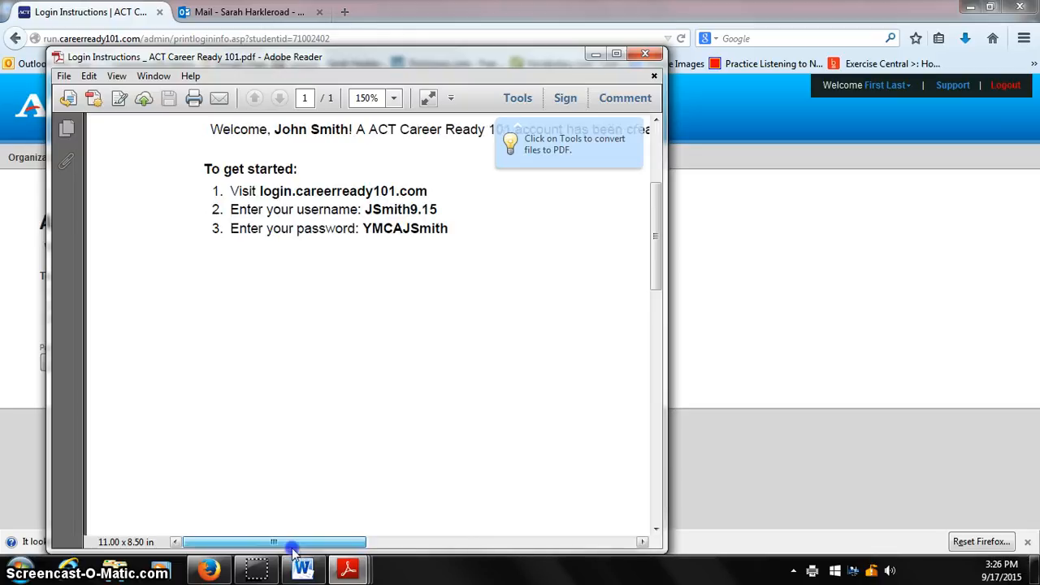
pyautogui.scroll(4, 349, 471)
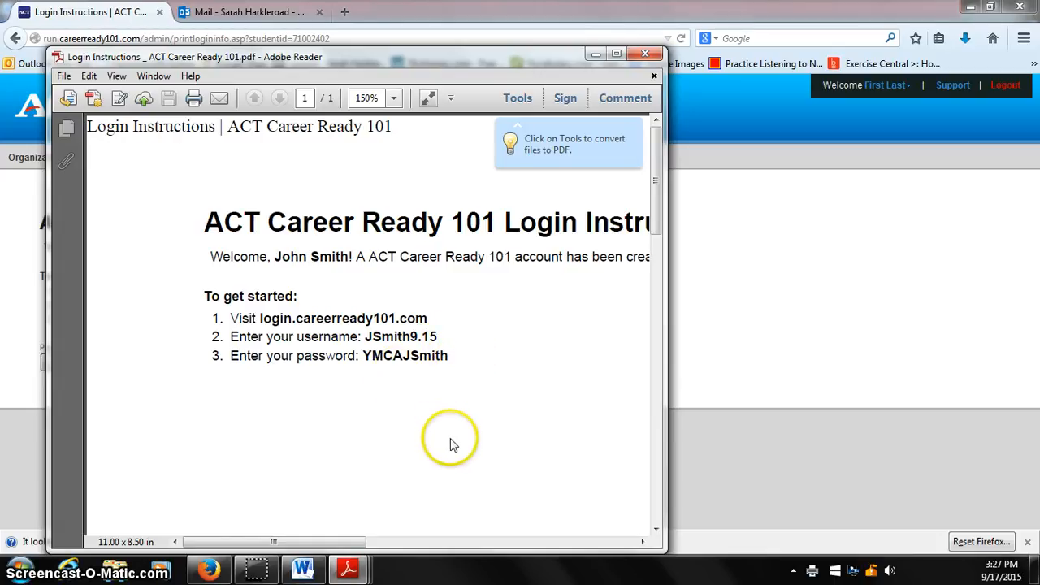
pyautogui.click(656, 55)
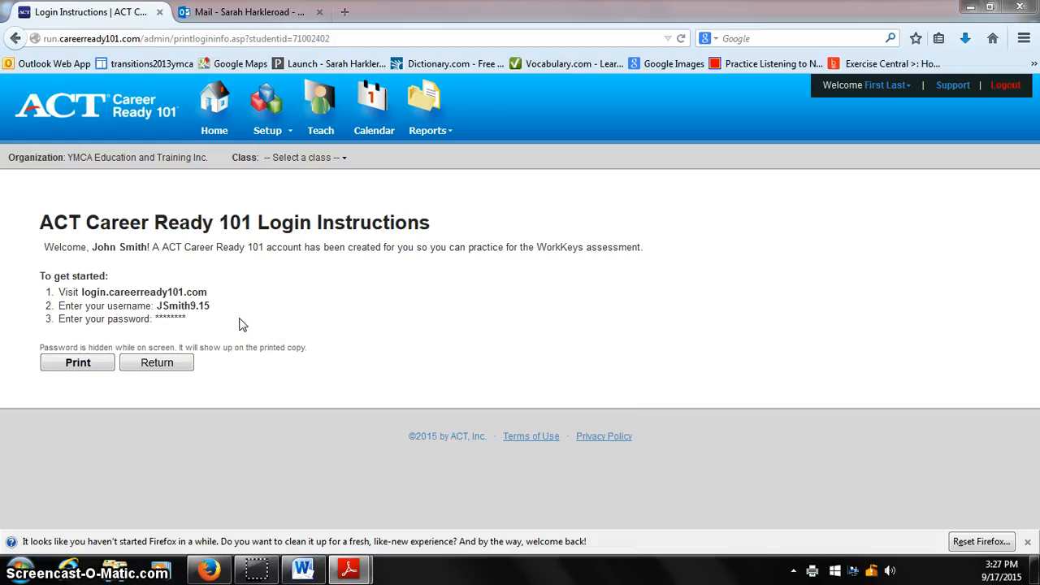
# Return to the student's account form and examine its shortcuts, class membership, password reset, demographics and contact sections.
pyautogui.click(157, 367)
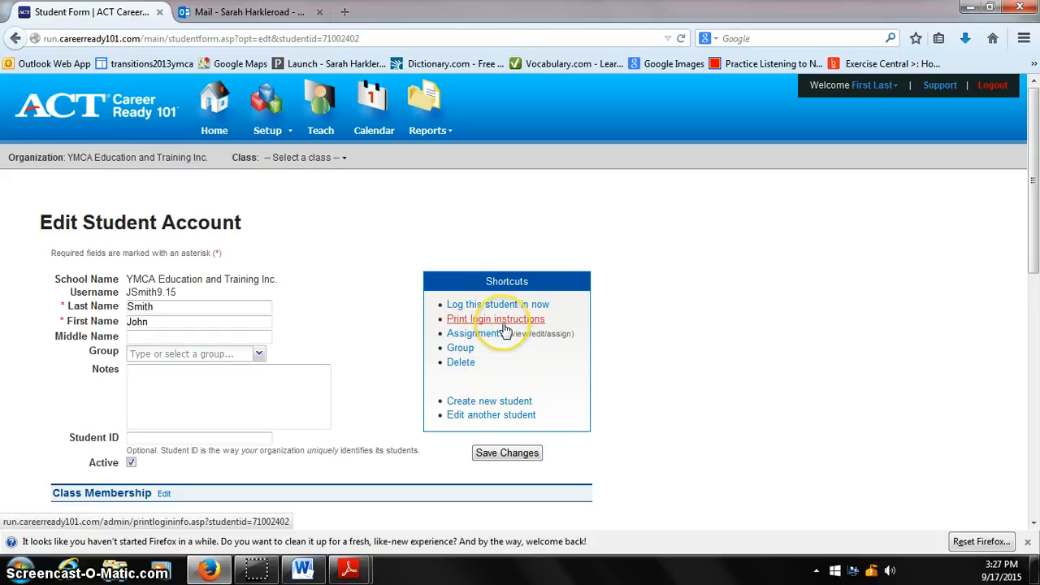
pyautogui.click(505, 402)
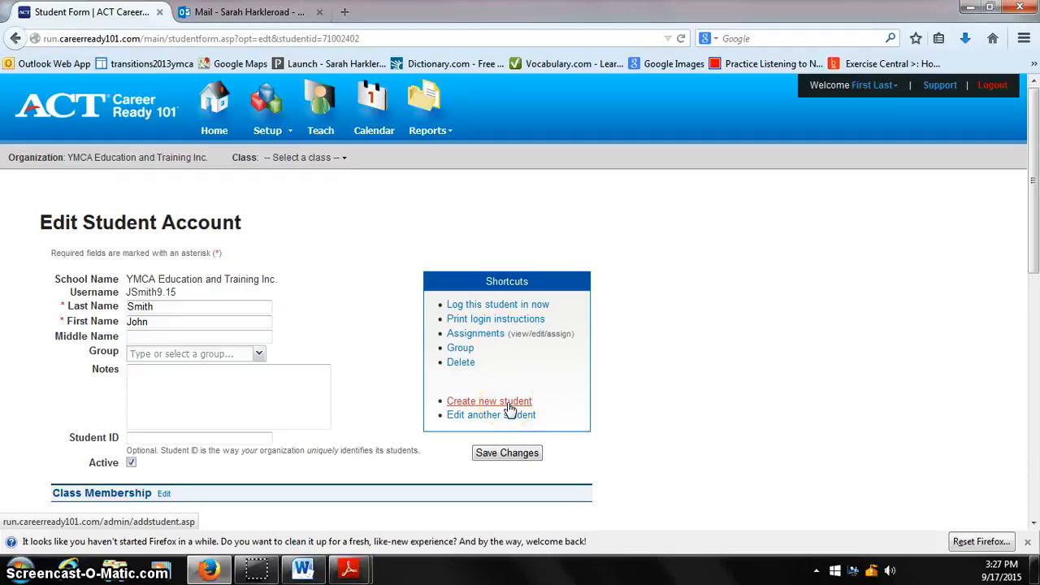
pyautogui.scroll(-1, 666, 381)
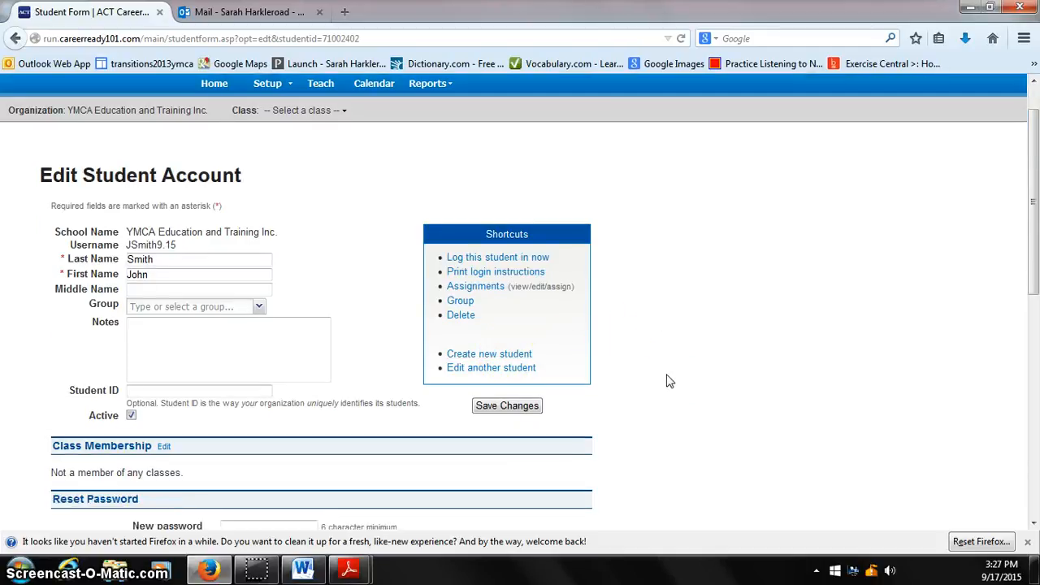
pyautogui.scroll(-1, 667, 380)
pyautogui.scroll(-3, 666, 380)
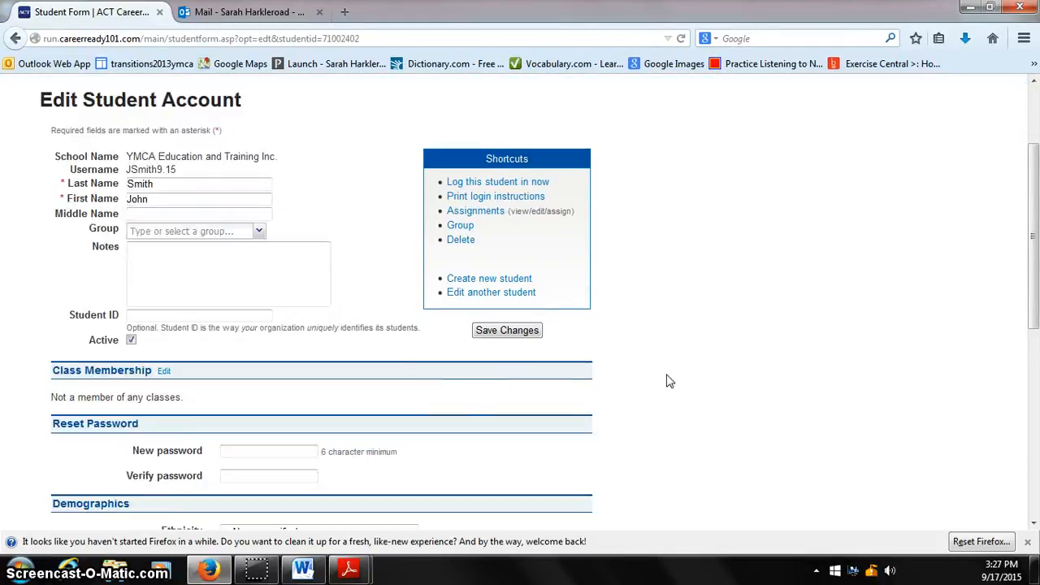
pyautogui.scroll(5, 666, 378)
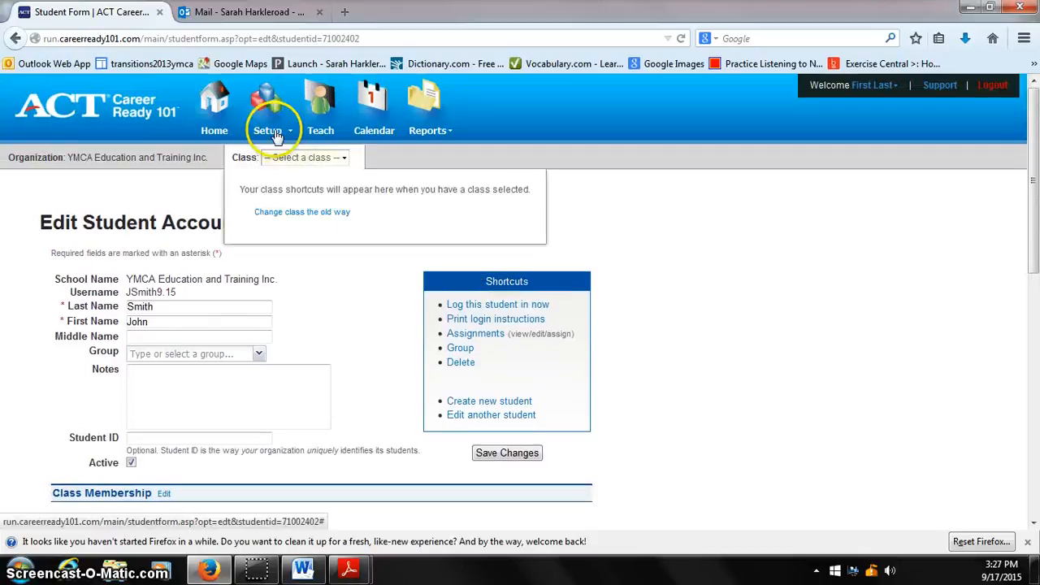
pyautogui.scroll(-1, 363, 414)
pyautogui.scroll(-12, 363, 414)
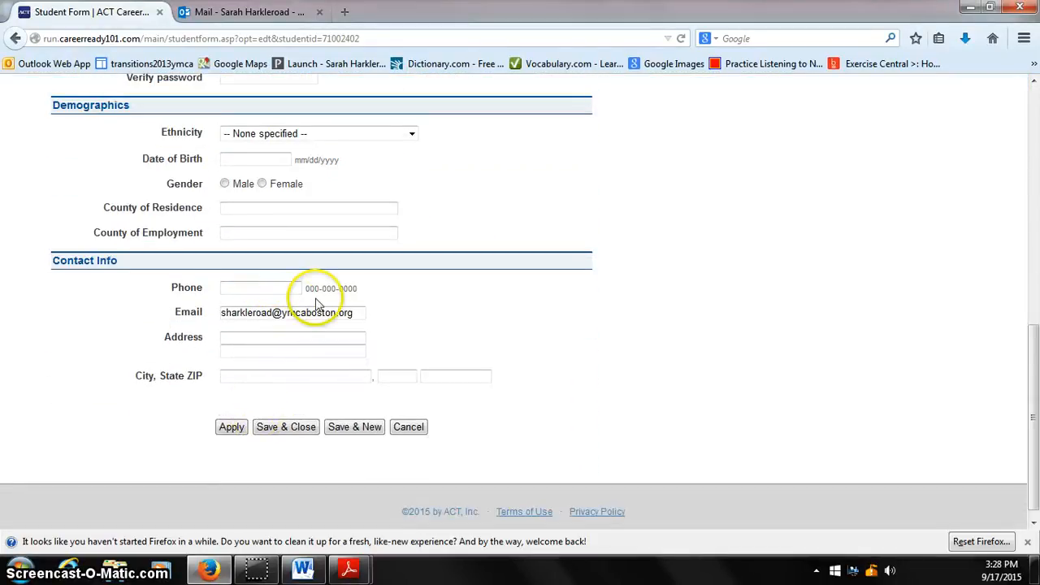
pyautogui.scroll(6, 313, 298)
pyautogui.scroll(1, 300, 289)
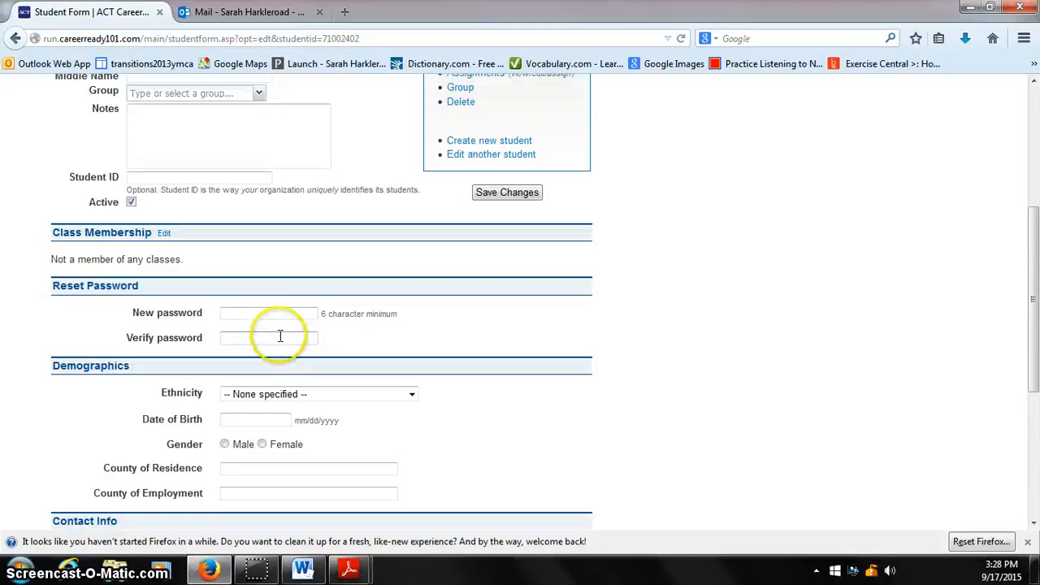
pyautogui.scroll(3, 378, 363)
pyautogui.scroll(4, 378, 363)
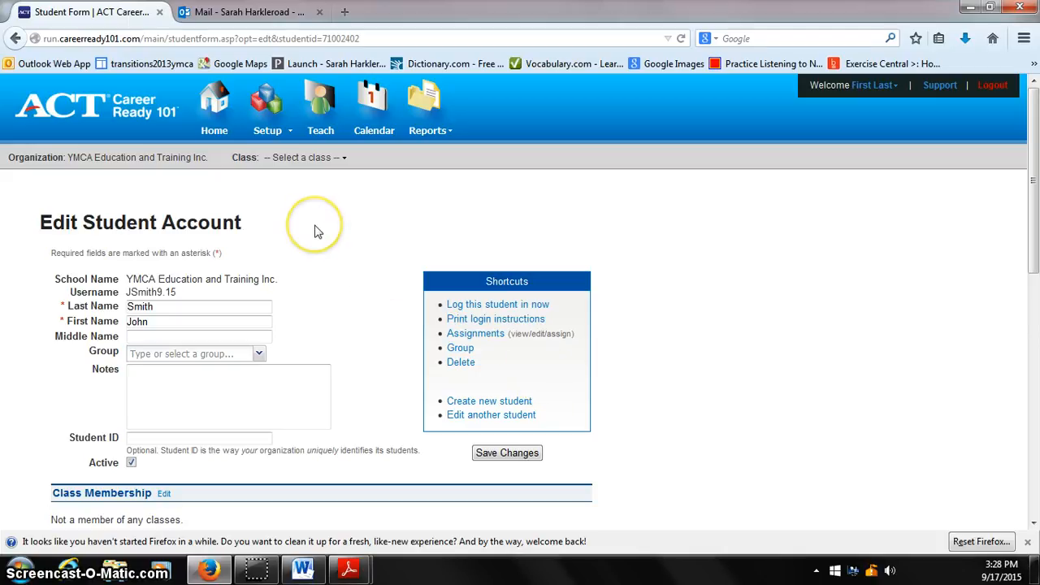
# Browse the organization's student list and go to its second page.
pyautogui.click(267, 124)
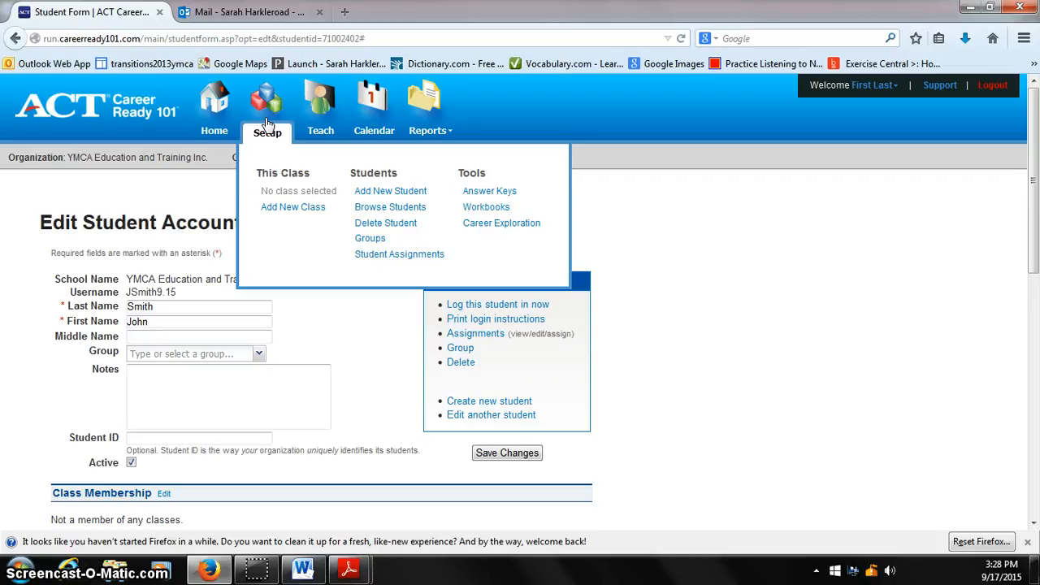
pyautogui.click(375, 212)
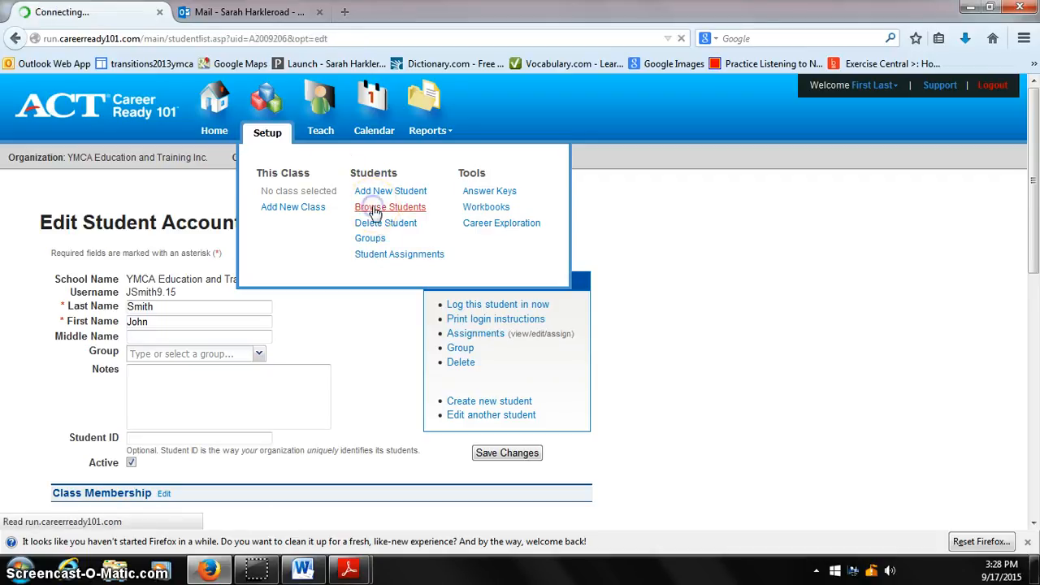
pyautogui.scroll(-4, 623, 302)
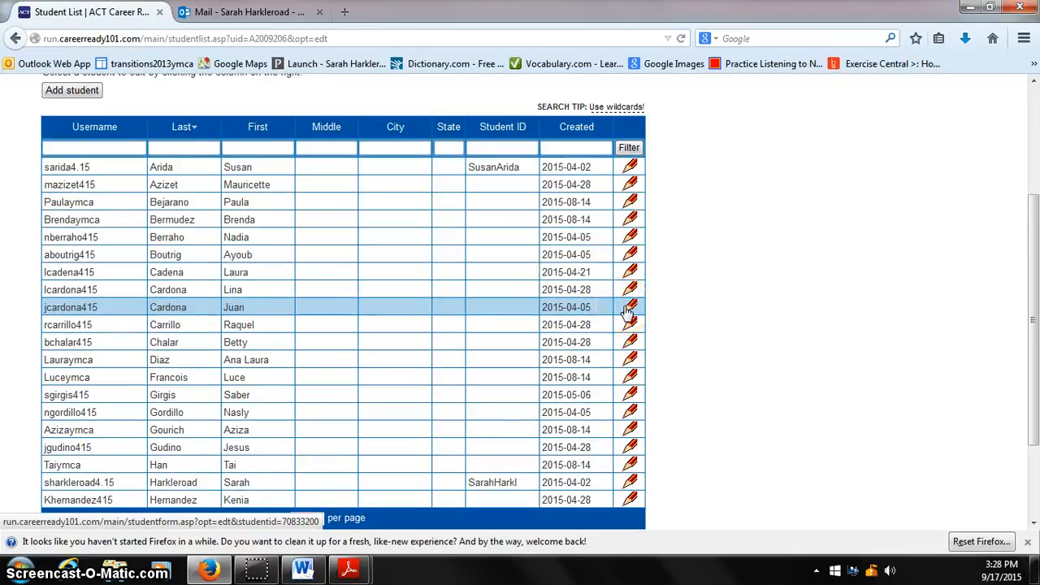
pyautogui.scroll(-2, 627, 313)
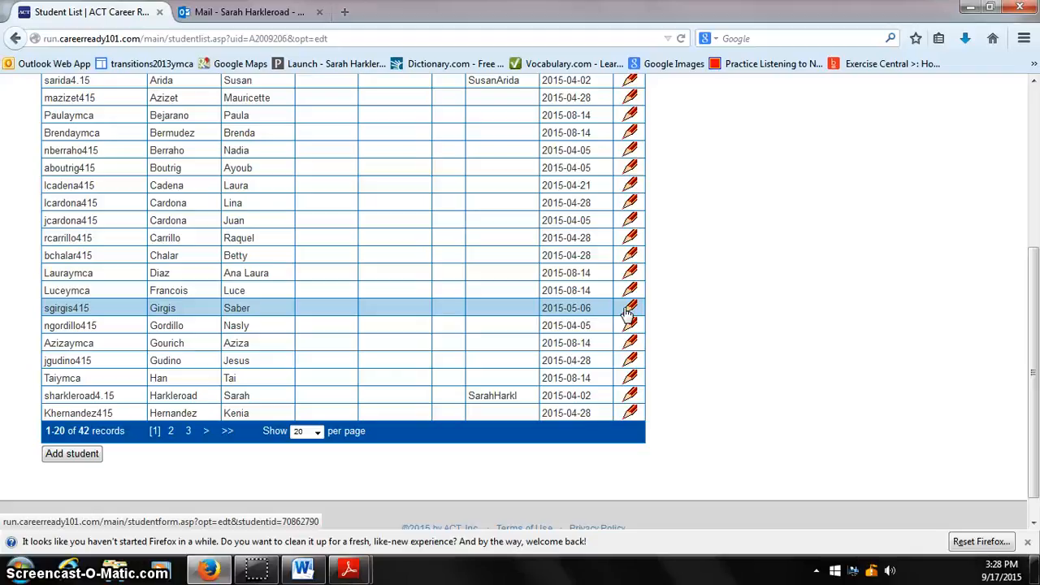
pyautogui.click(207, 432)
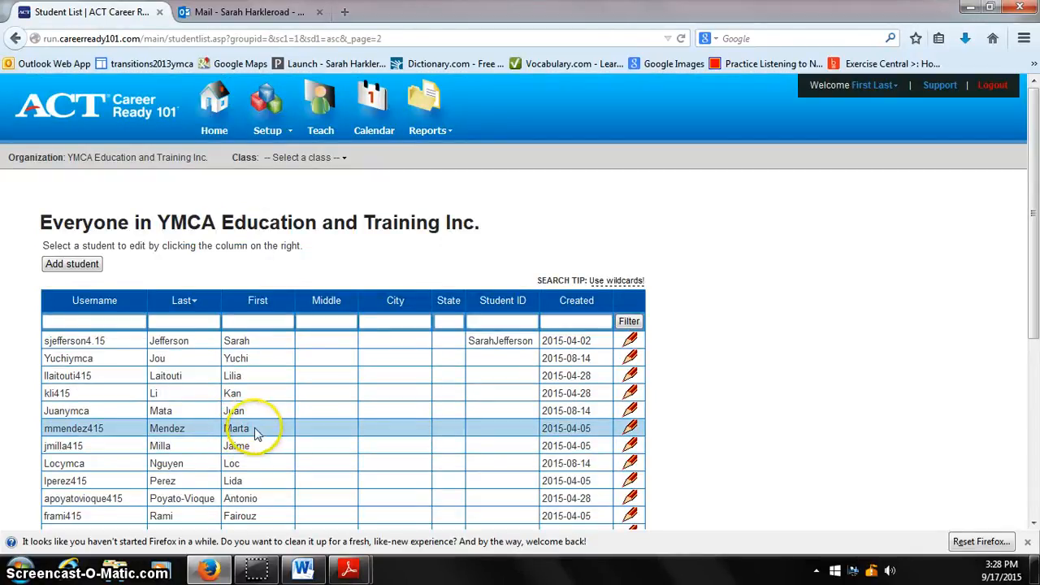
# Find the newly created student in the list, open the account for editing and review its fields.
pyautogui.scroll(-1, 271, 436)
pyautogui.scroll(-3, 273, 437)
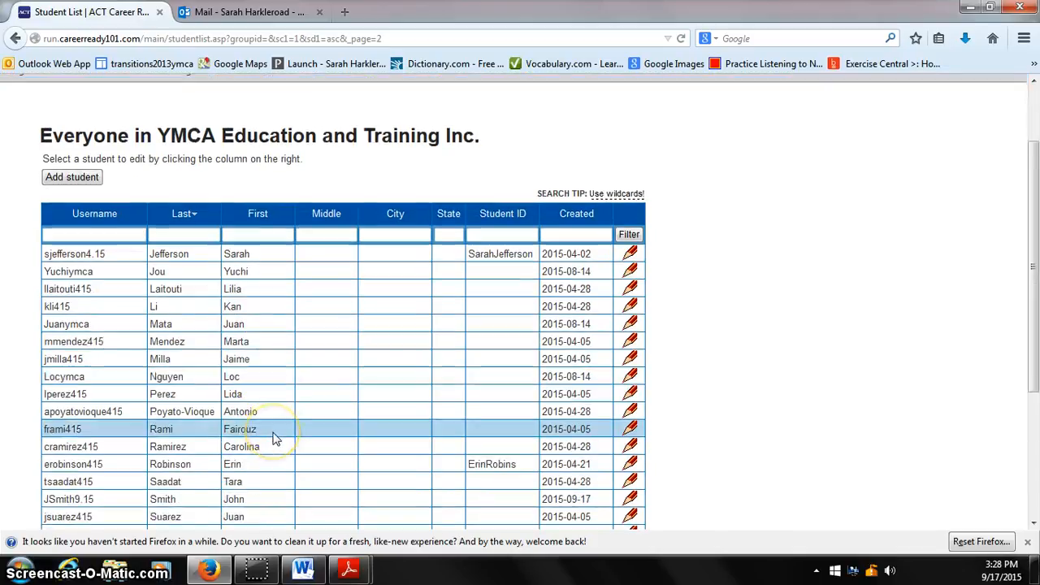
pyautogui.scroll(-2, 275, 439)
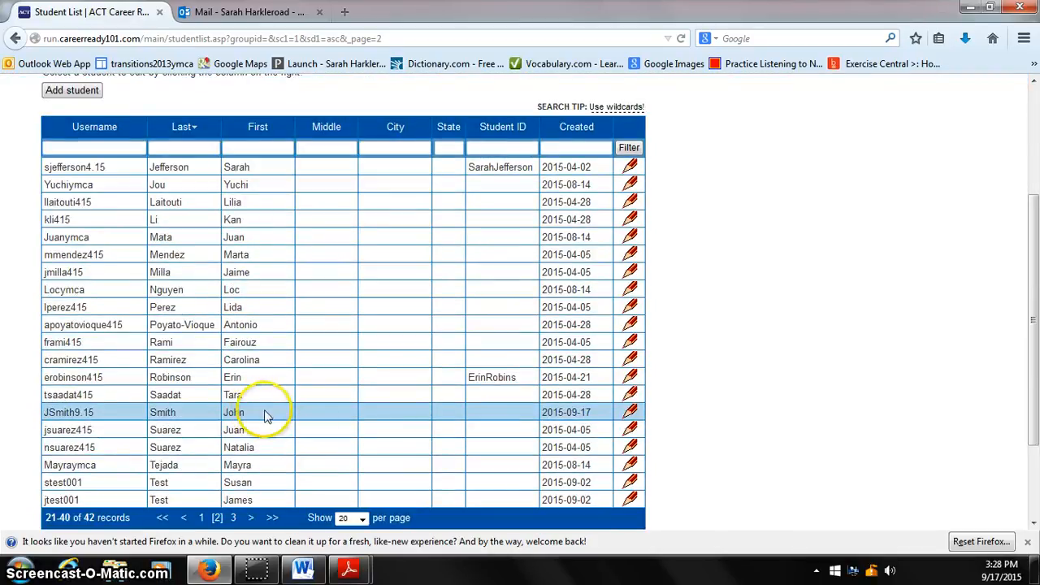
pyautogui.click(632, 414)
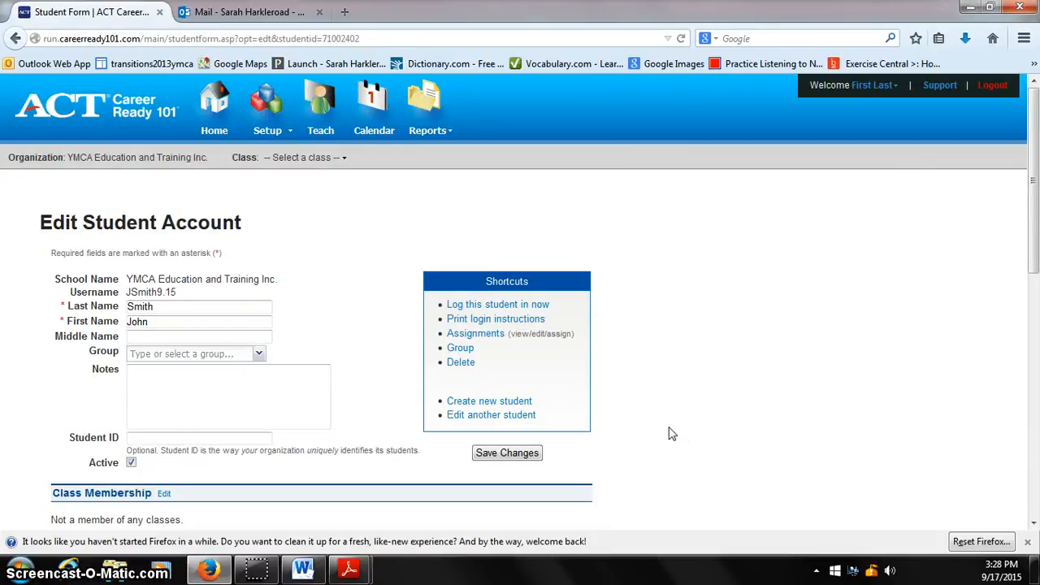
pyautogui.scroll(-5, 307, 390)
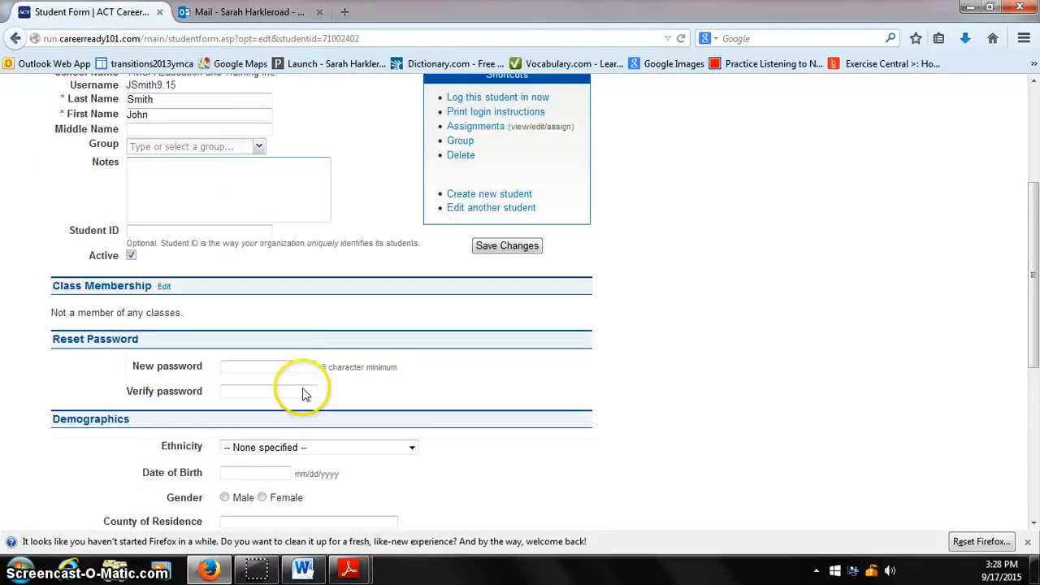
pyautogui.scroll(-1, 304, 395)
pyautogui.scroll(2, 483, 459)
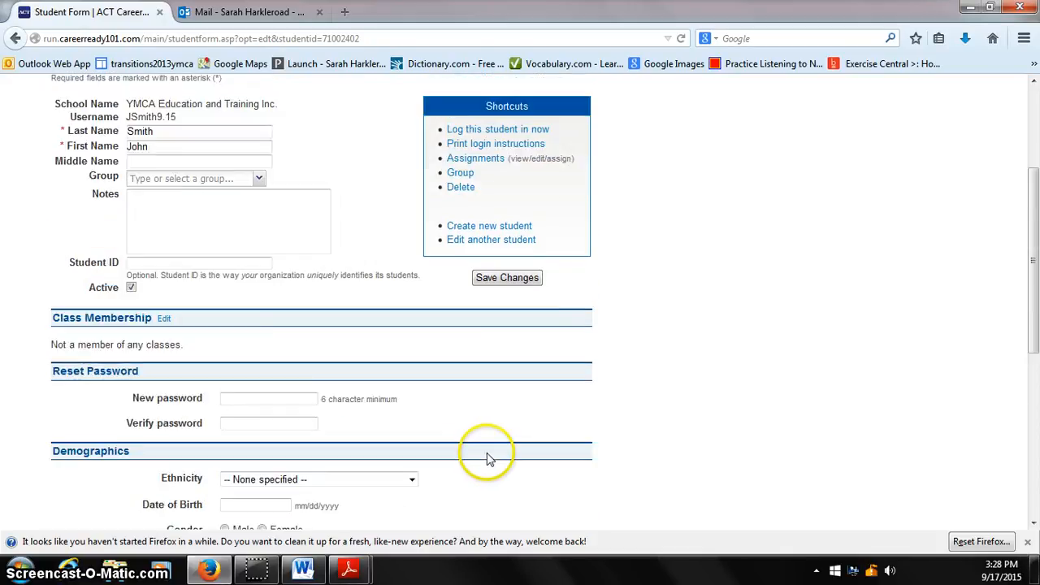
pyautogui.scroll(4, 480, 447)
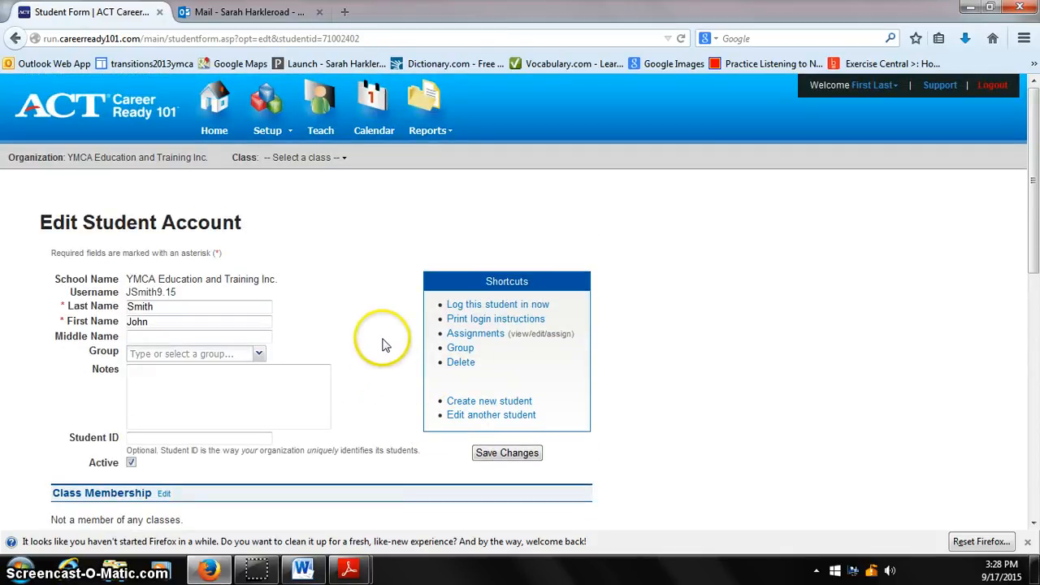
# Start a new class and name it "DESE Level 2 Afternoon 2015-2016".
pyautogui.click(264, 131)
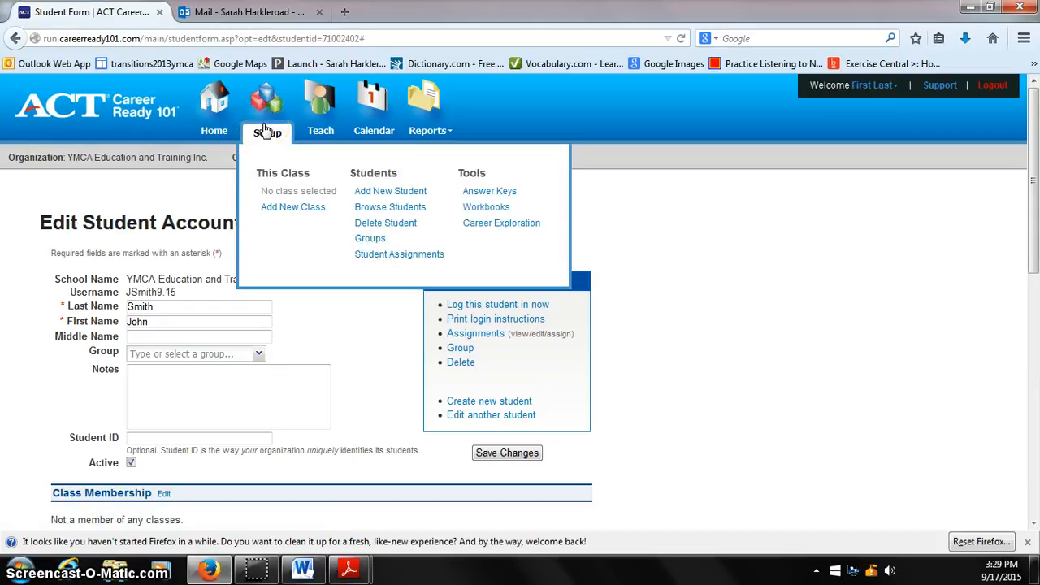
pyautogui.click(291, 207)
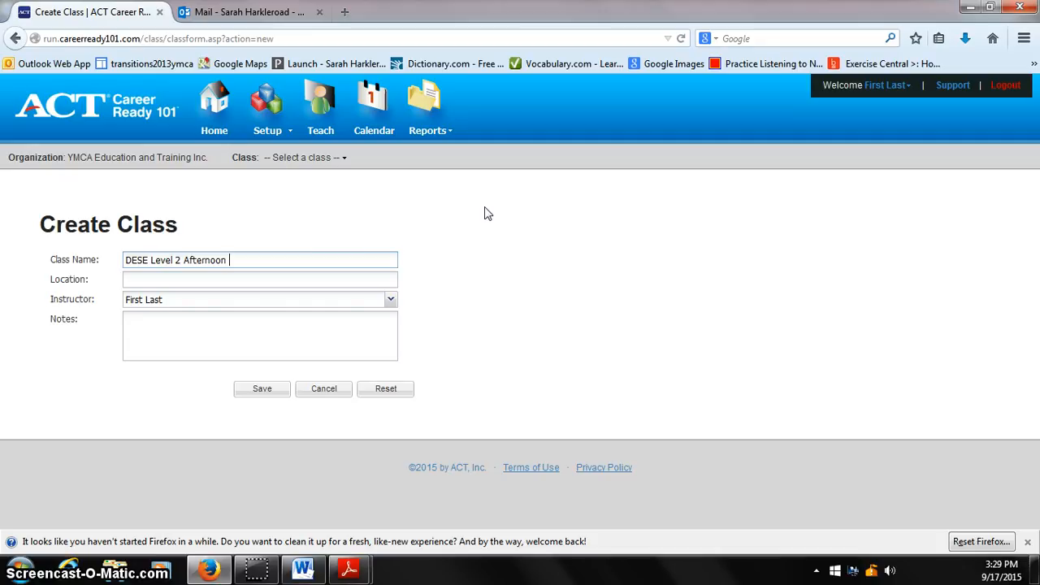
pyautogui.write('Level 2 Afternoon 2015-2016')
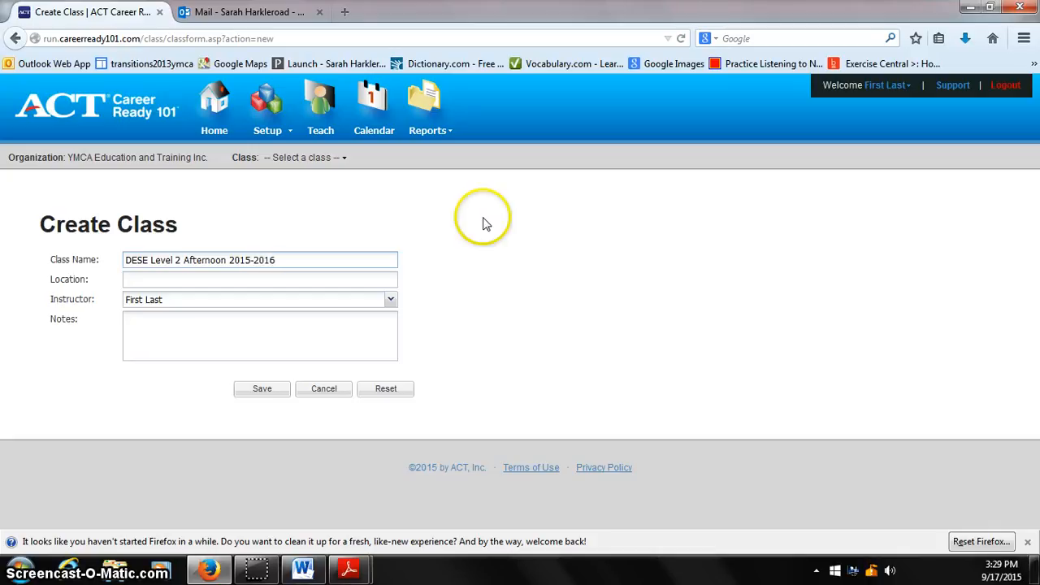
# Choose the logged-in teacher as the class instructor and save the class with location and notes left blank.
pyautogui.click(392, 302)
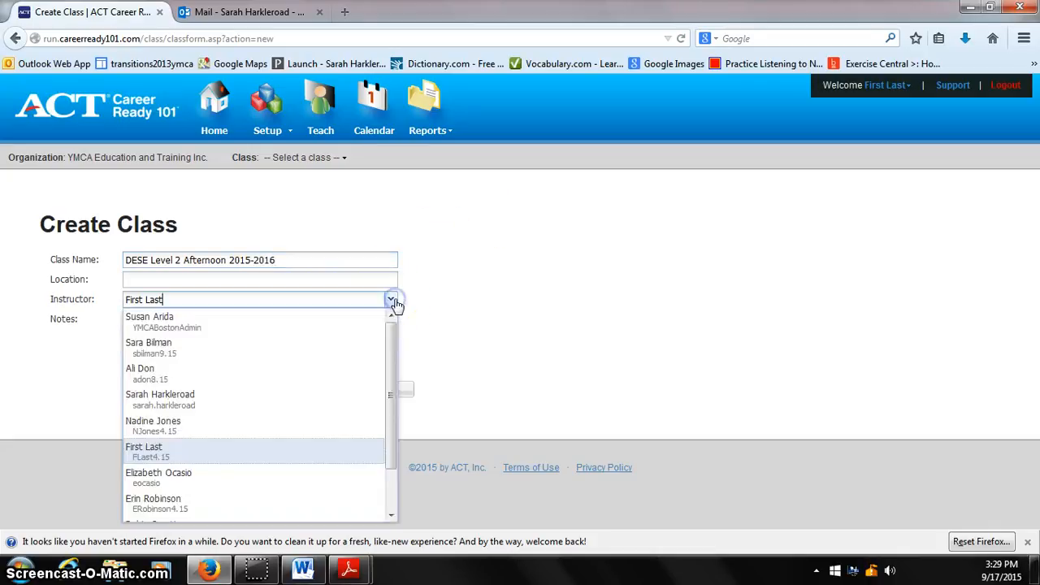
pyautogui.click(167, 456)
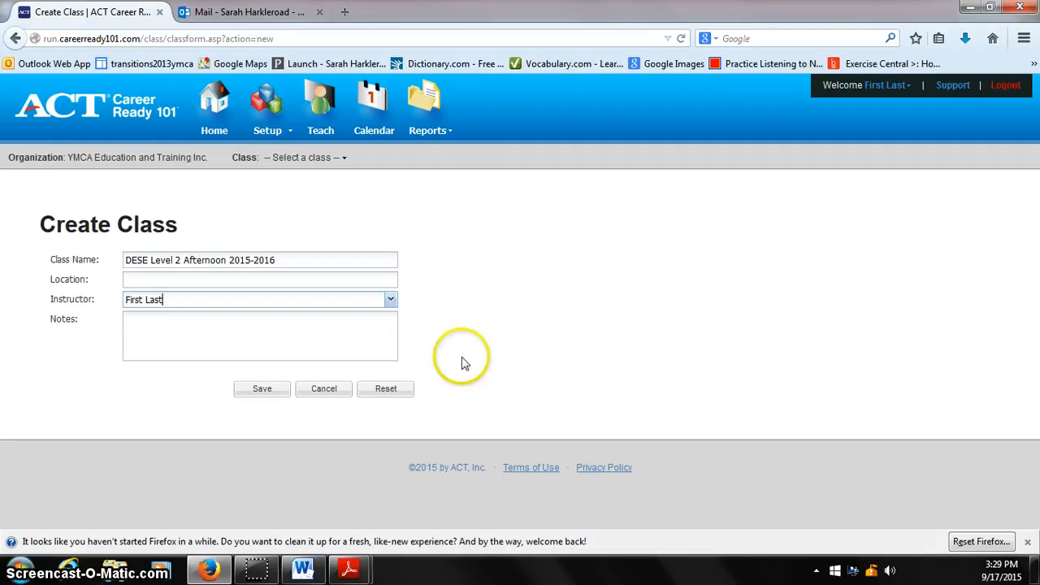
pyautogui.click(255, 395)
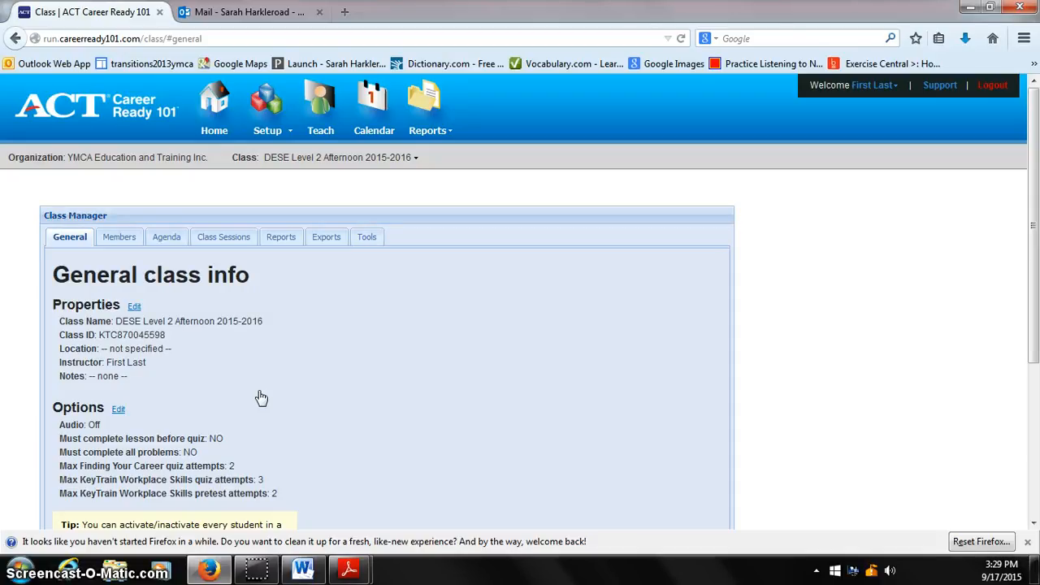
pyautogui.click(263, 379)
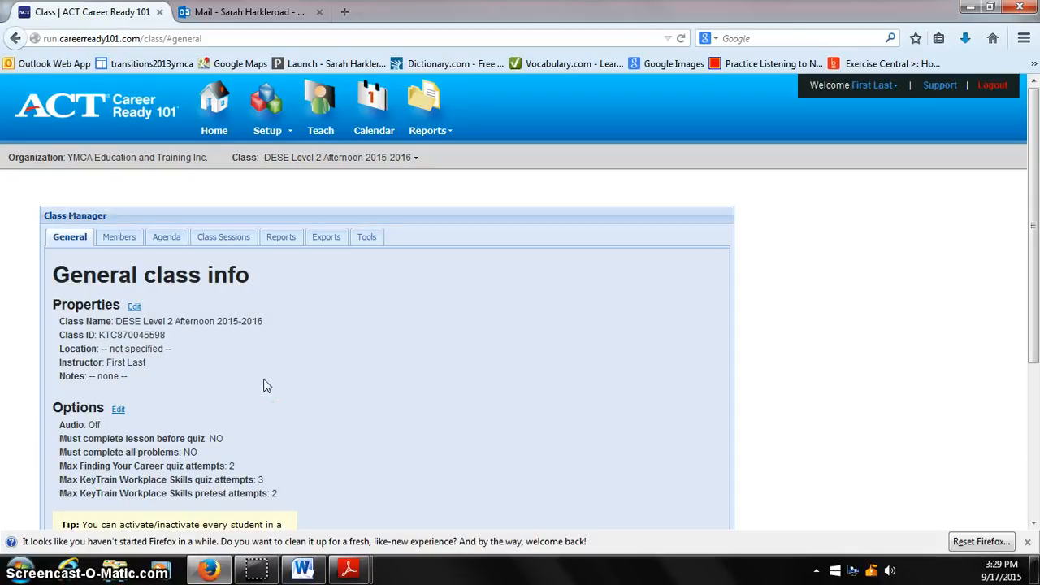
pyautogui.click(285, 301)
# Open the new class's member list and switch it to show all students in the organization.
pyautogui.click(267, 114)
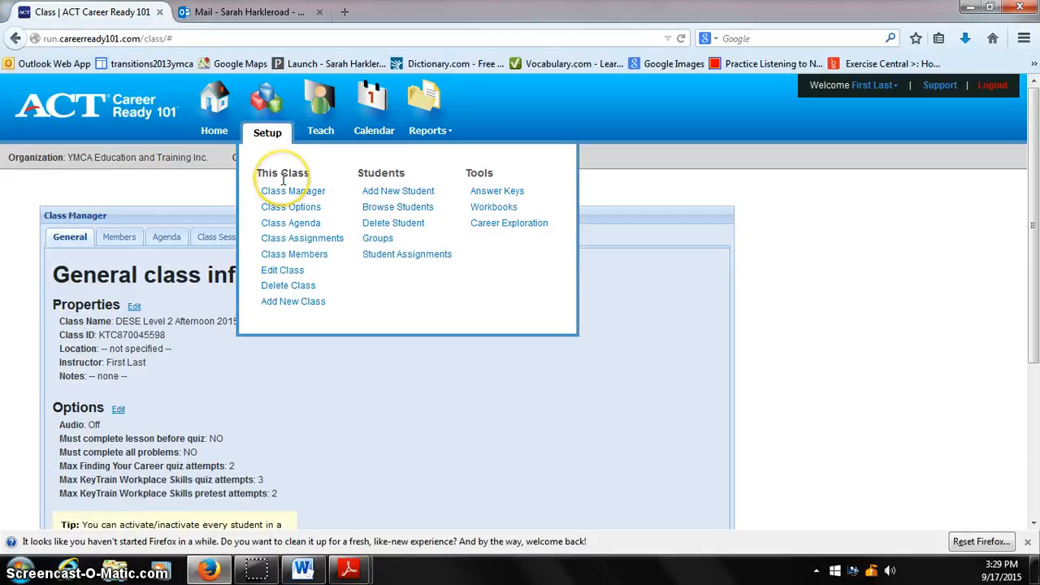
pyautogui.click(310, 259)
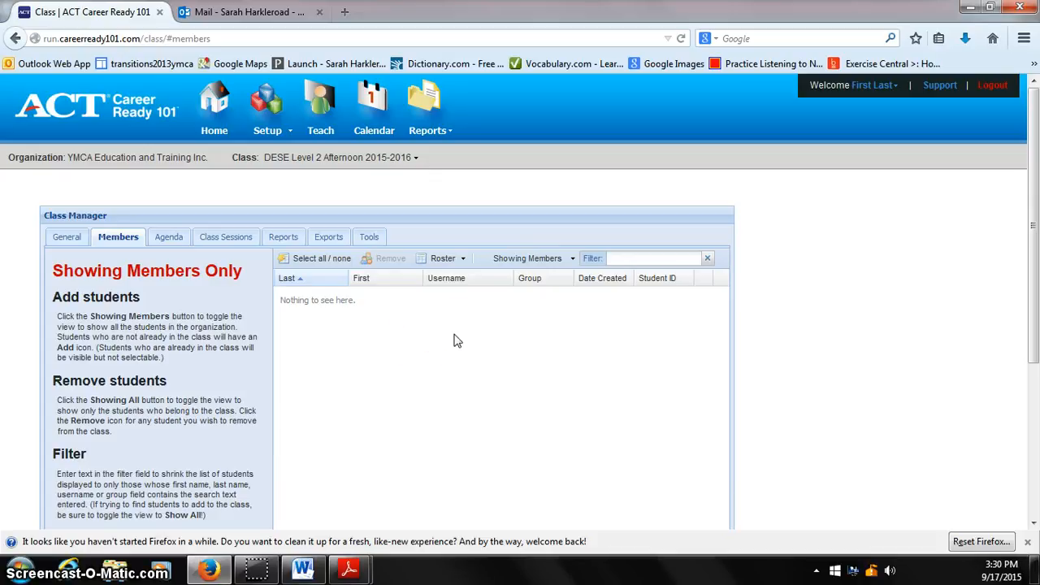
pyautogui.click(572, 259)
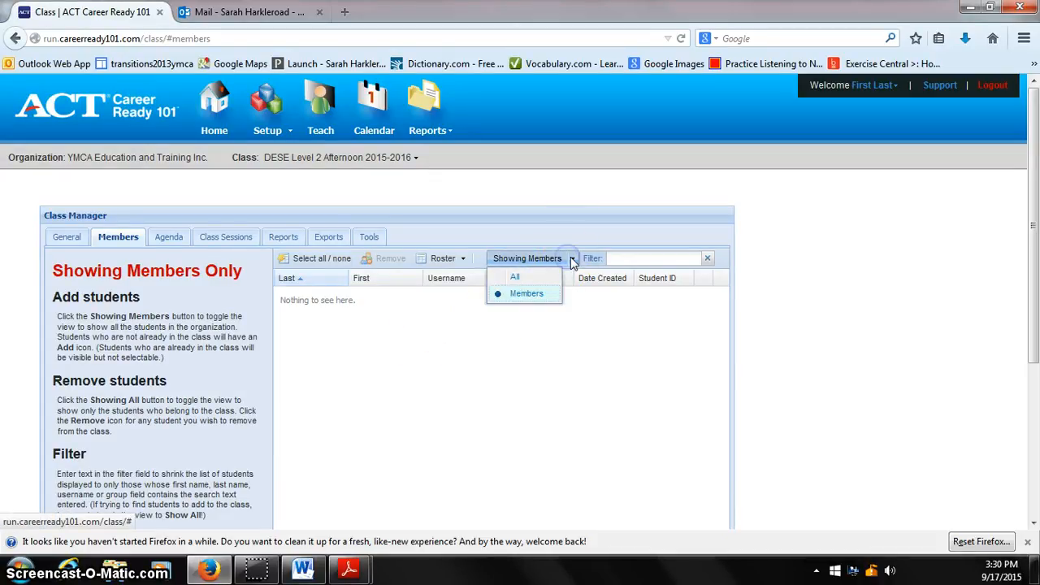
pyautogui.click(514, 276)
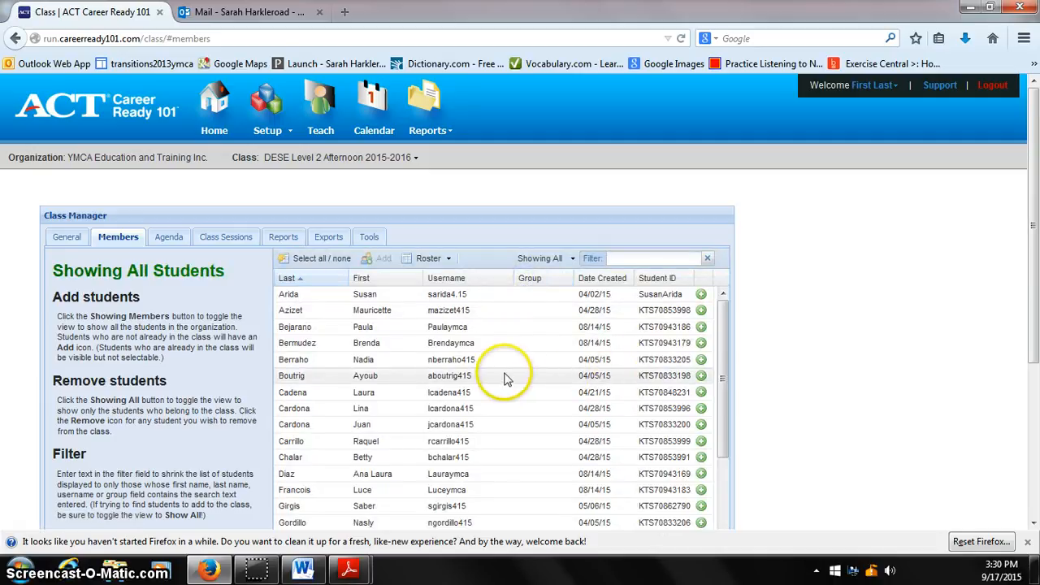
pyautogui.scroll(-5, 504, 378)
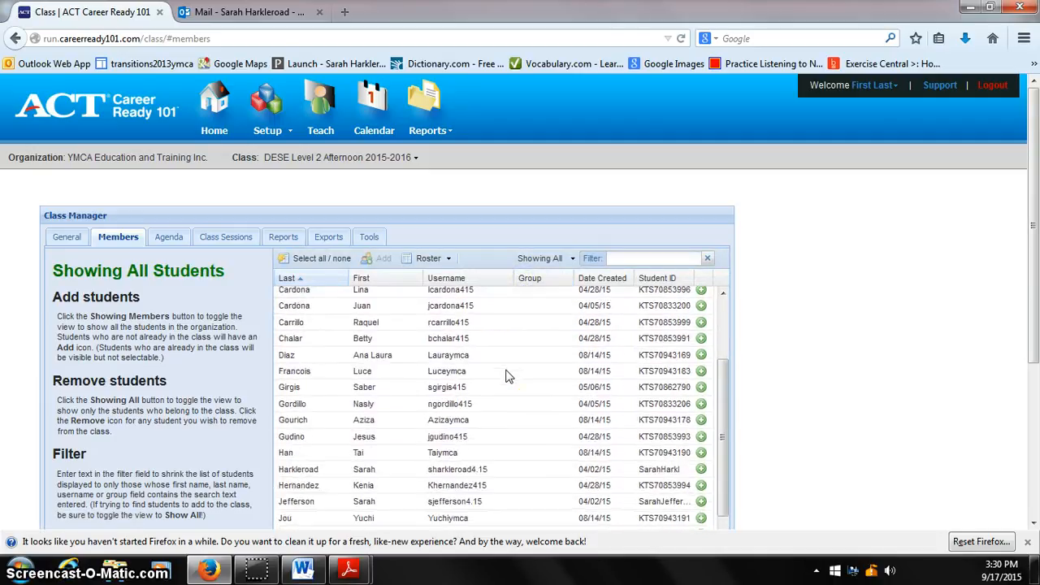
pyautogui.scroll(-1, 722, 382)
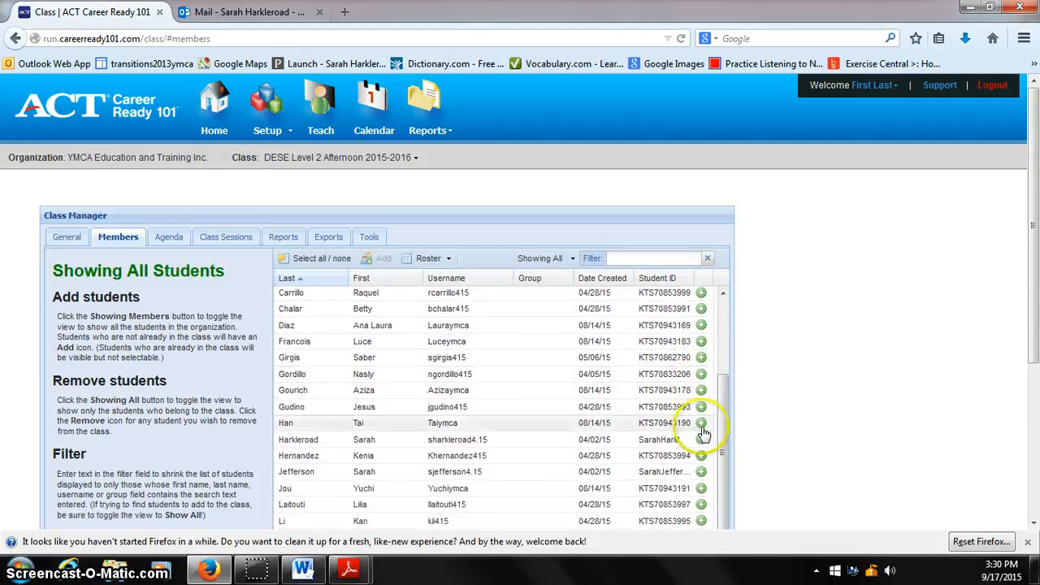
# Find the newly created student in the organization's student list and add that student to the class.
pyautogui.scroll(-4, 495, 435)
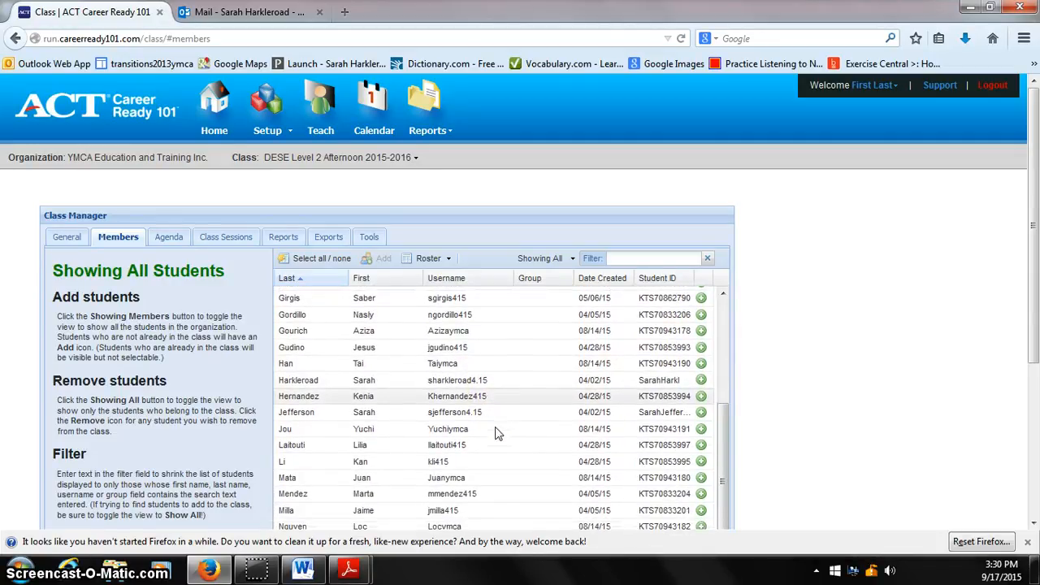
pyautogui.scroll(-1, 498, 433)
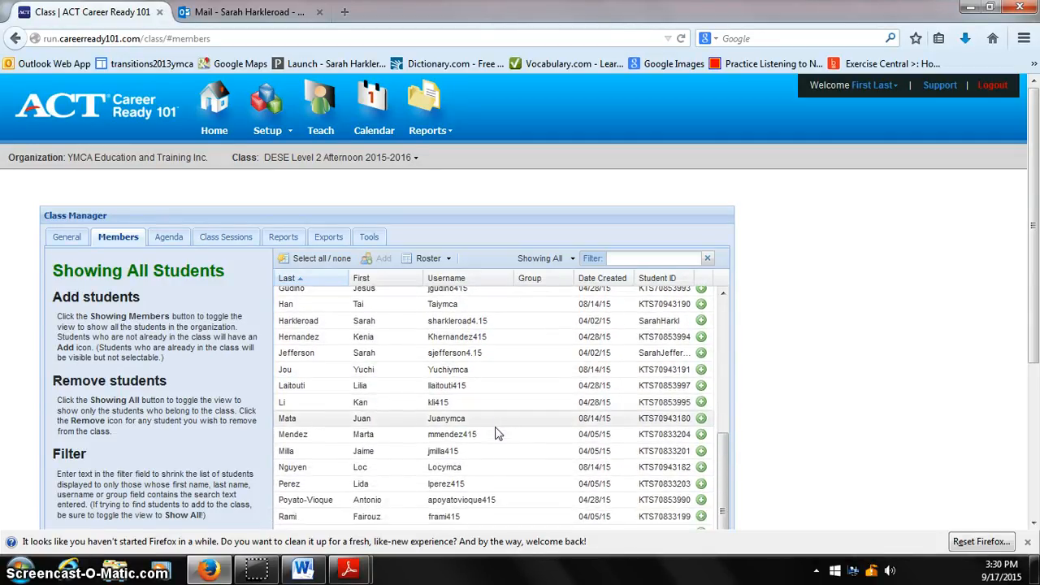
pyautogui.scroll(-3, 496, 435)
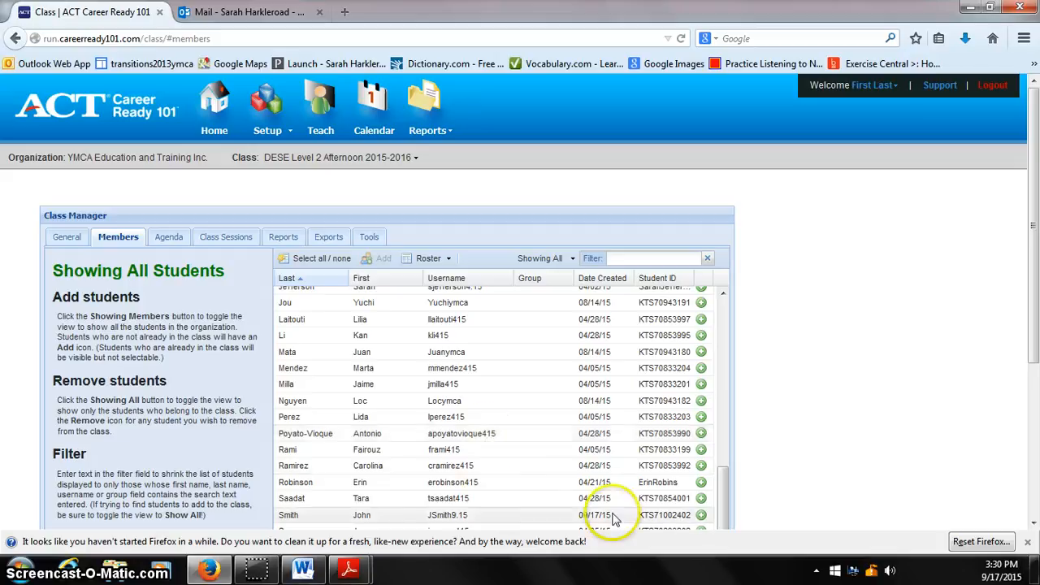
pyautogui.click(701, 515)
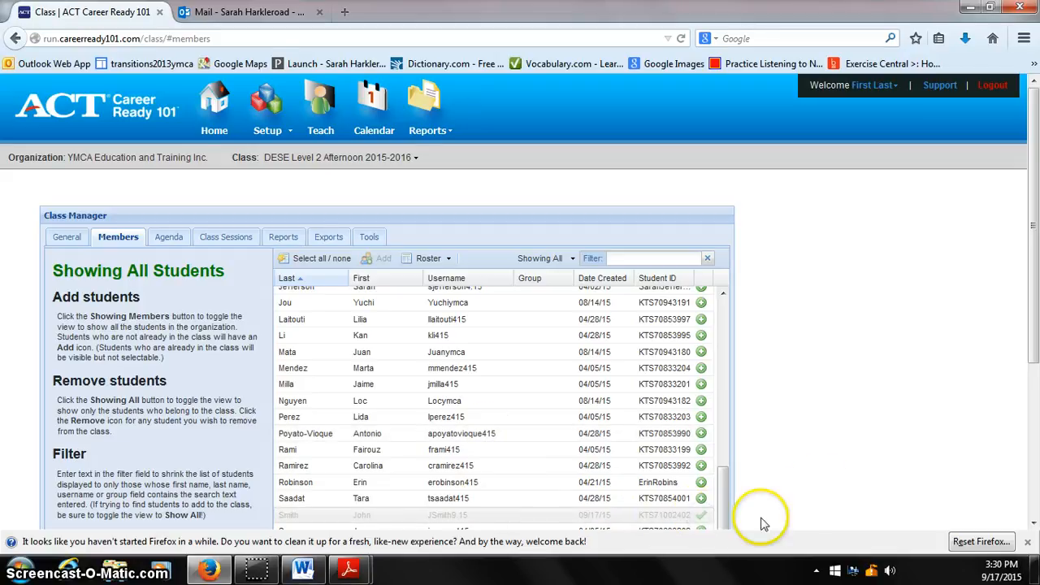
pyautogui.scroll(-4, 488, 395)
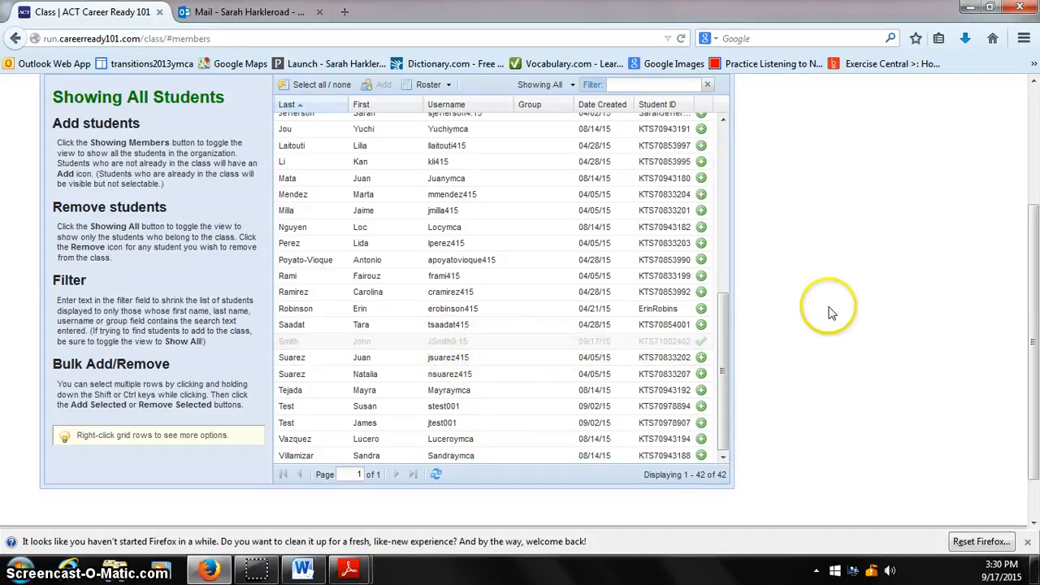
# Look over the current class's management options and the list of available classes, keeping DESE Level 2 Afternoon 2015-2016 selected.
pyautogui.scroll(2, 796, 304)
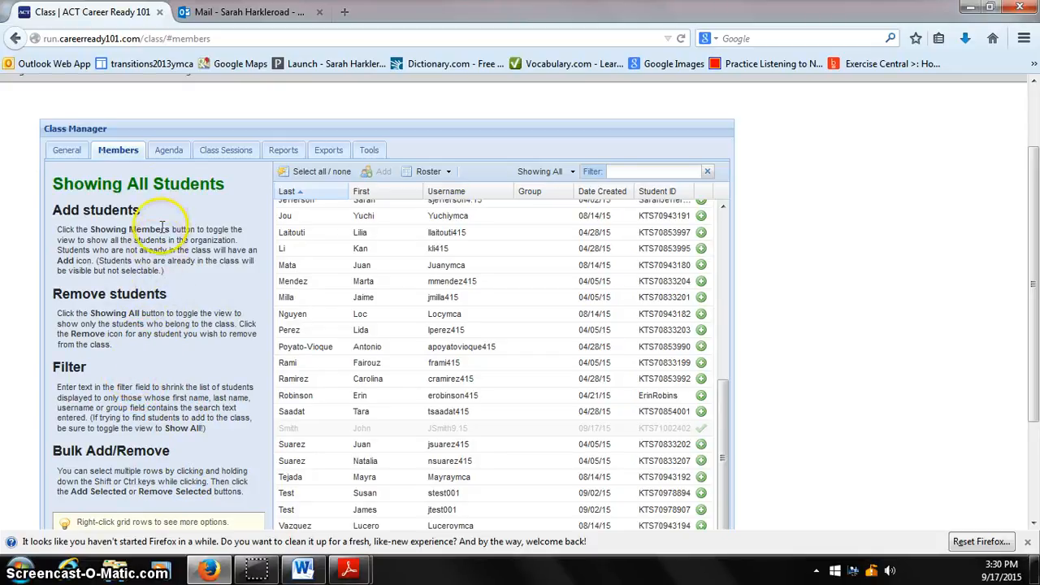
pyautogui.scroll(1, 25, 187)
pyautogui.scroll(2, 24, 187)
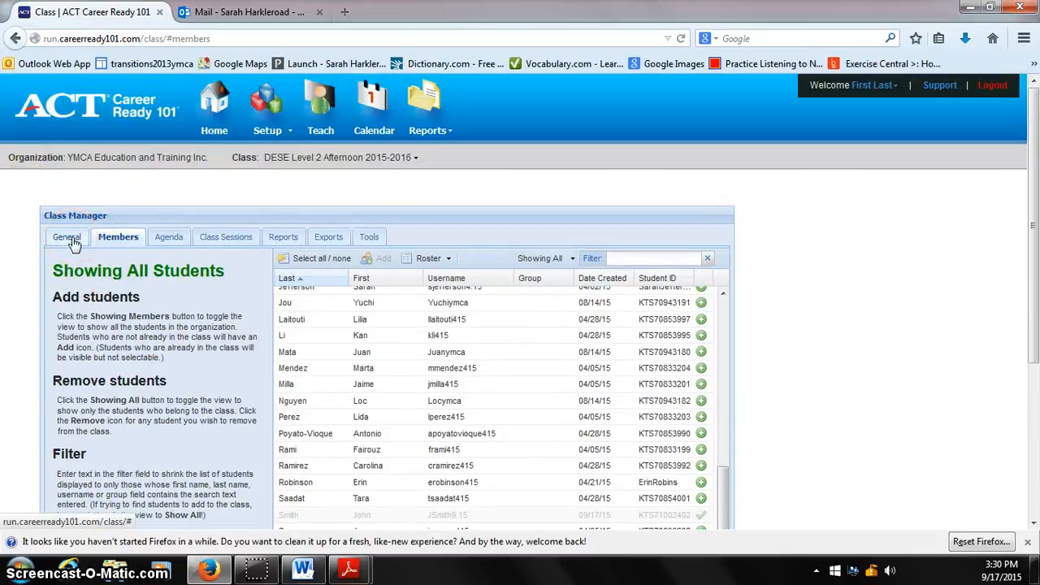
pyautogui.click(248, 166)
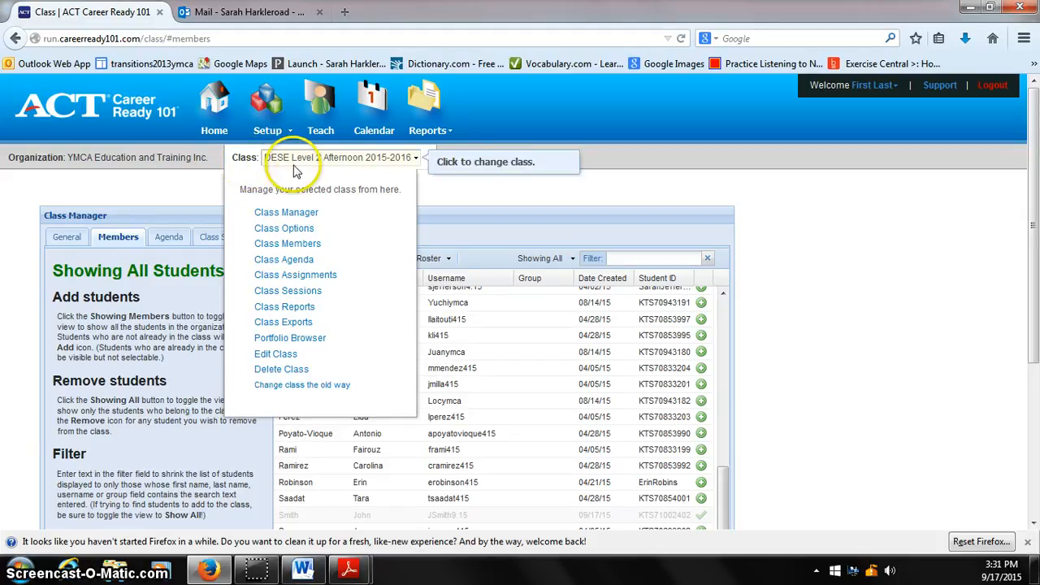
pyautogui.click(418, 159)
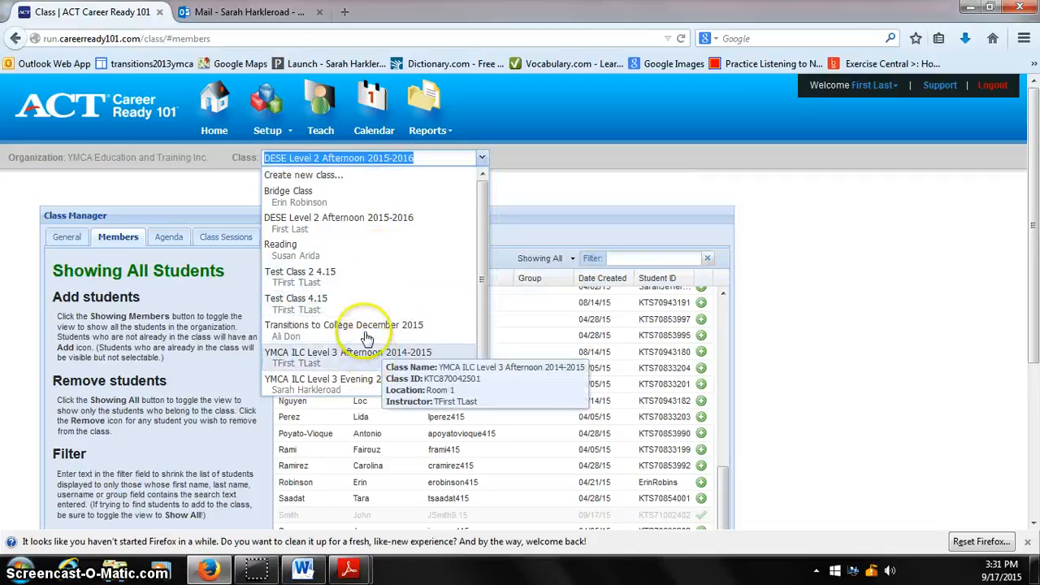
pyautogui.click(173, 203)
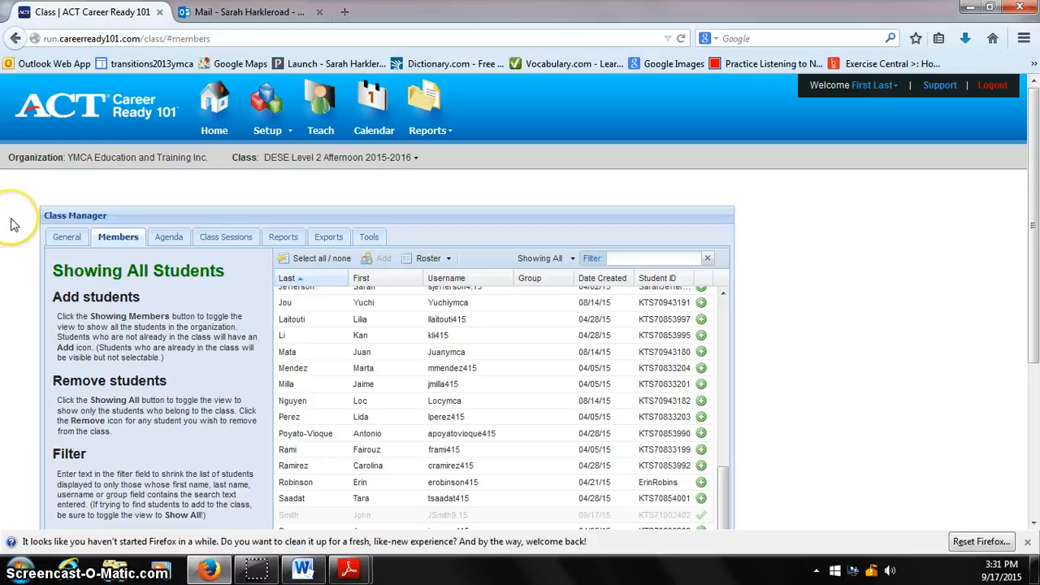
# Show the class's agenda and open the course list for manually adding lessons to it.
pyautogui.click(171, 239)
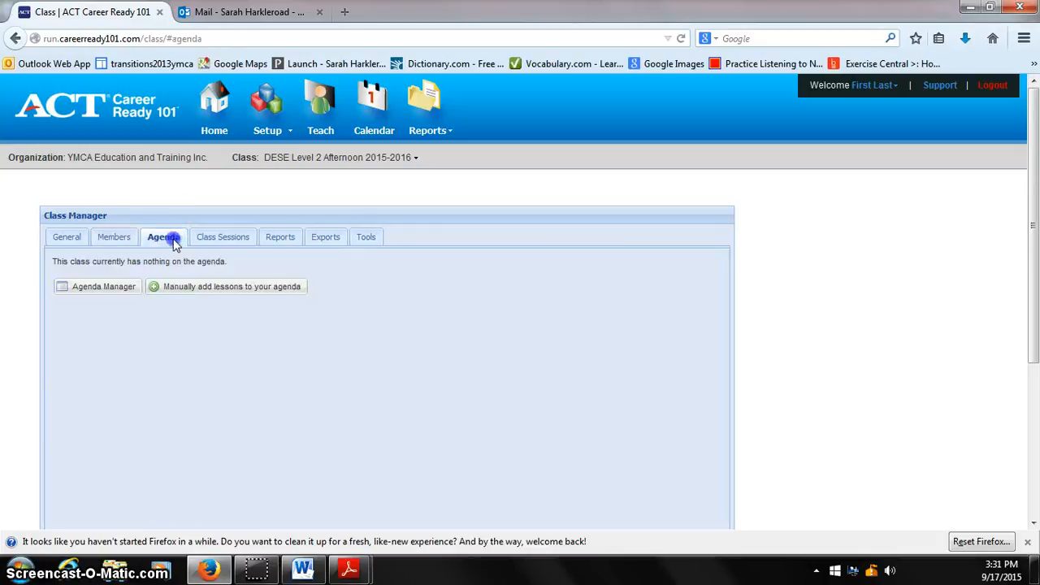
pyautogui.click(156, 294)
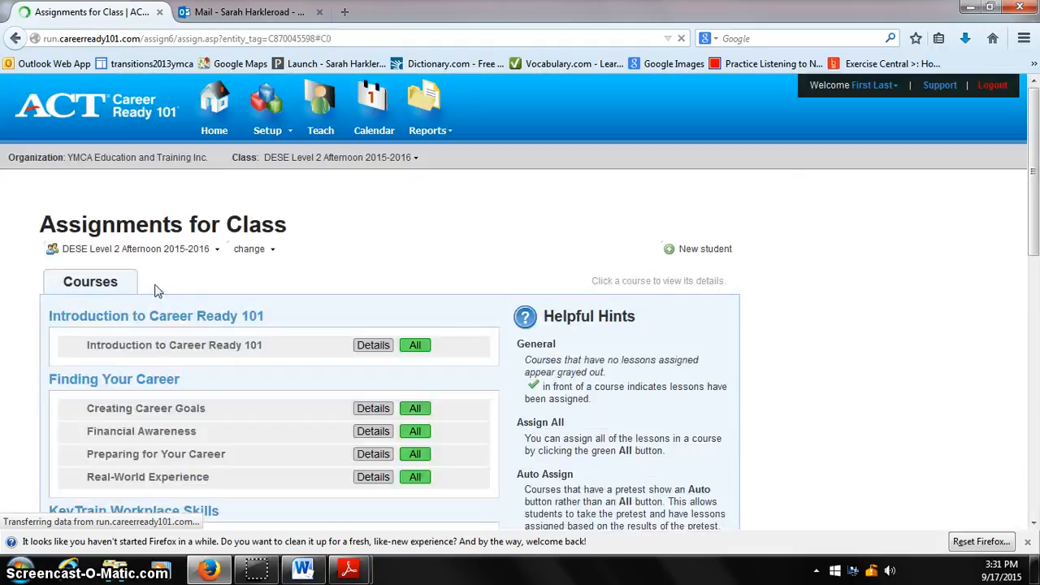
pyautogui.click(161, 280)
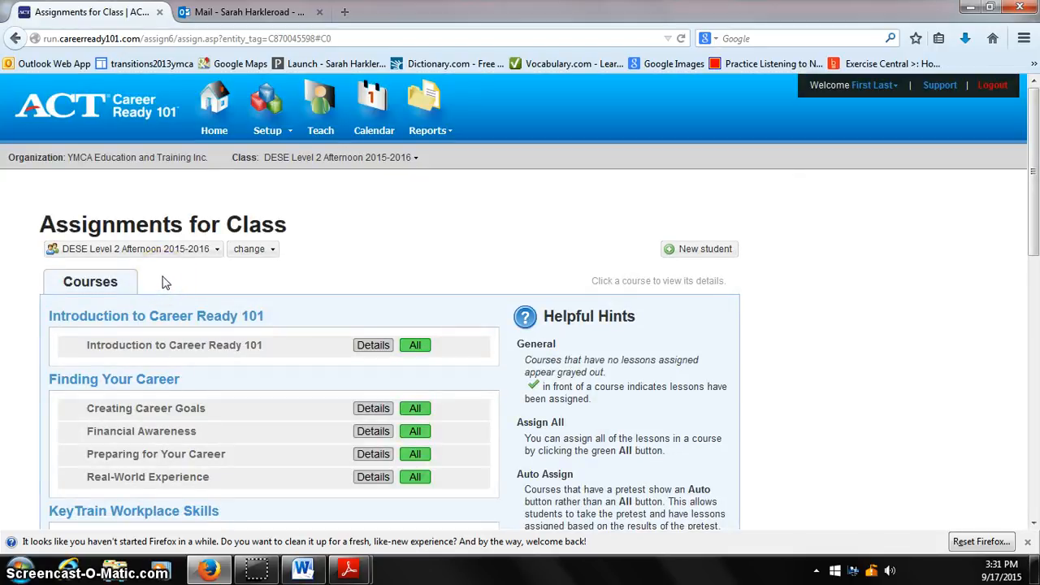
pyautogui.click(73, 280)
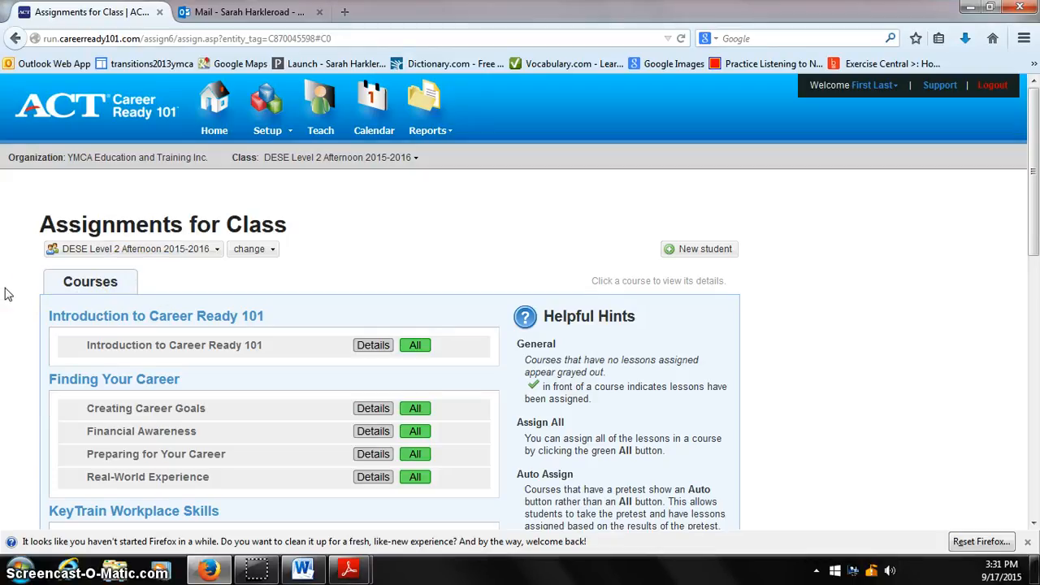
# Return to the Class Manager, open the Agenda Manager from the class's agenda, and go to adding or editing assignments.
pyautogui.click(269, 120)
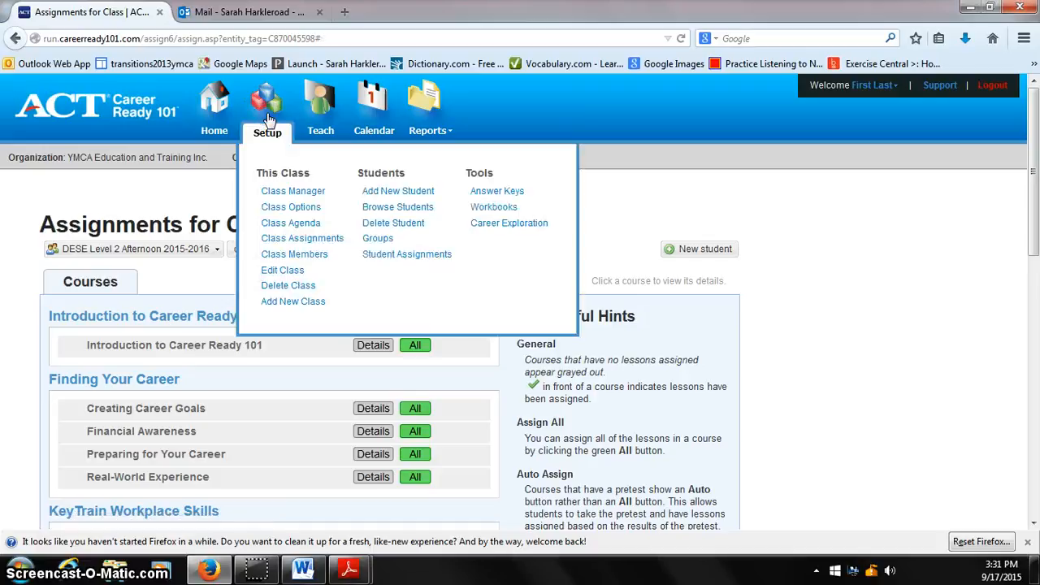
pyautogui.click(276, 195)
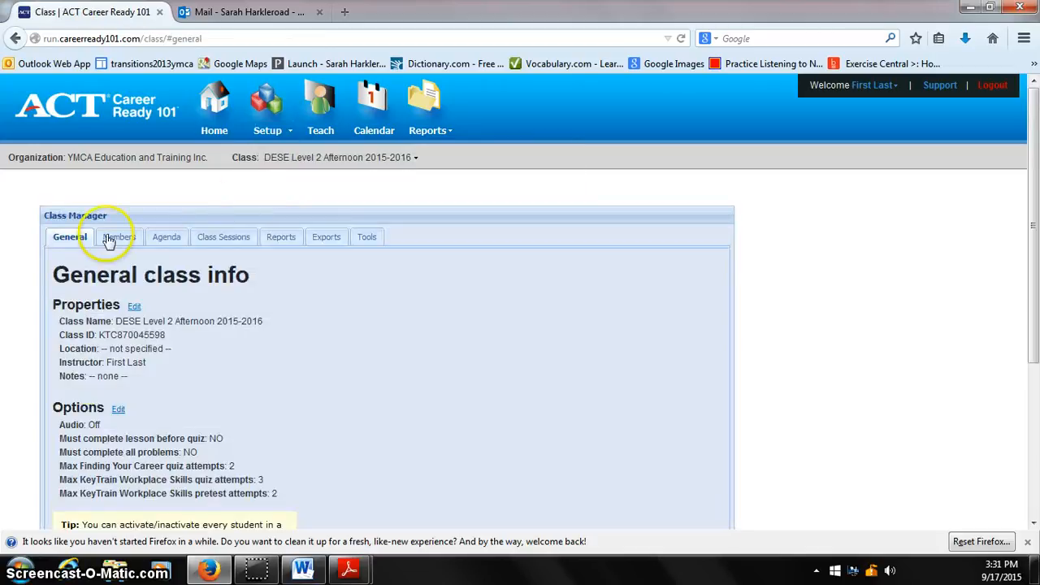
pyautogui.click(165, 236)
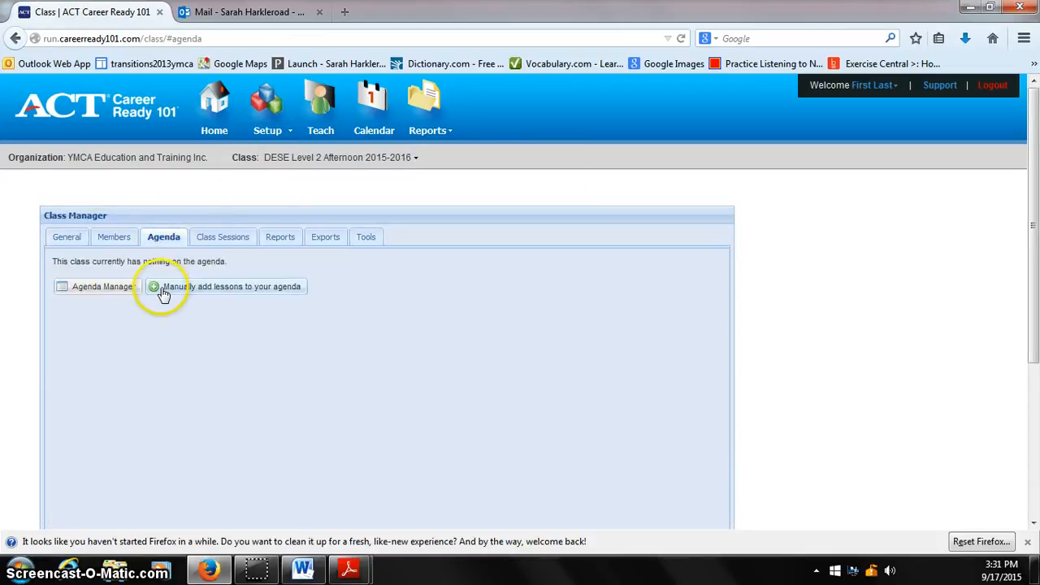
pyautogui.click(103, 289)
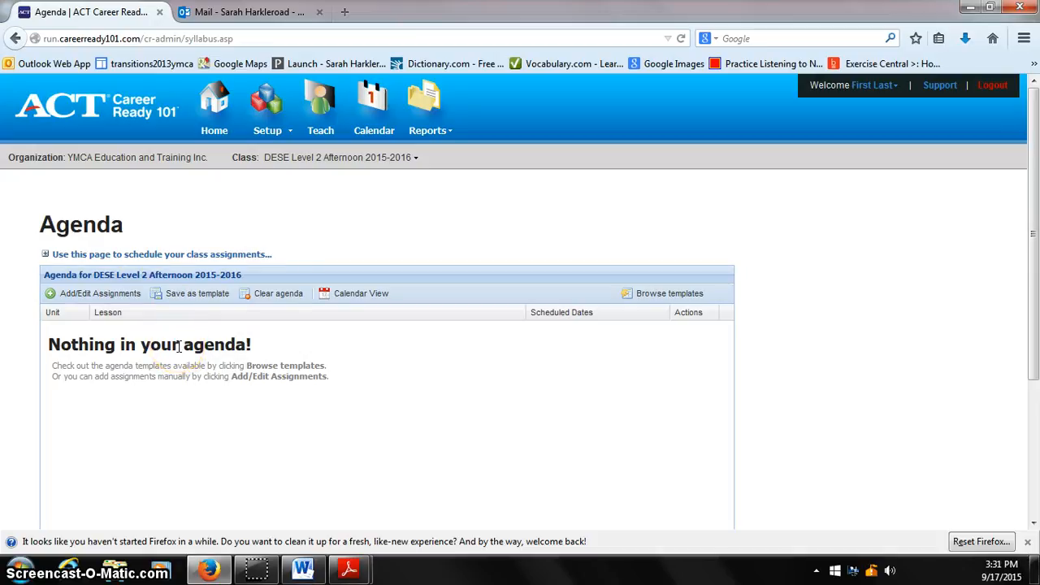
pyautogui.click(74, 296)
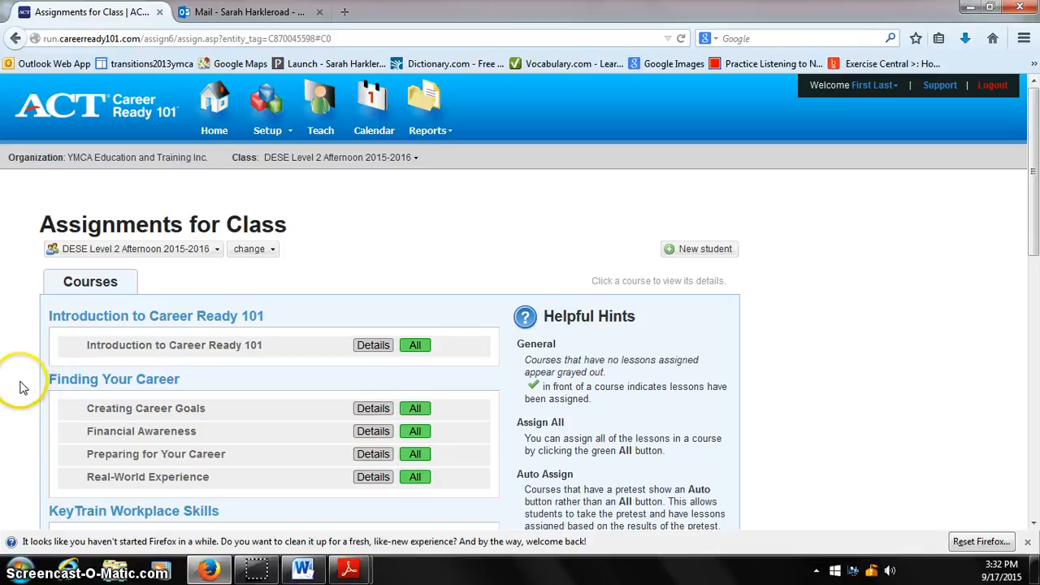
# Open the Class Agenda page directly from the setup options and go to its Add/Edit Assignments page.
pyautogui.click(270, 133)
pyautogui.click(271, 134)
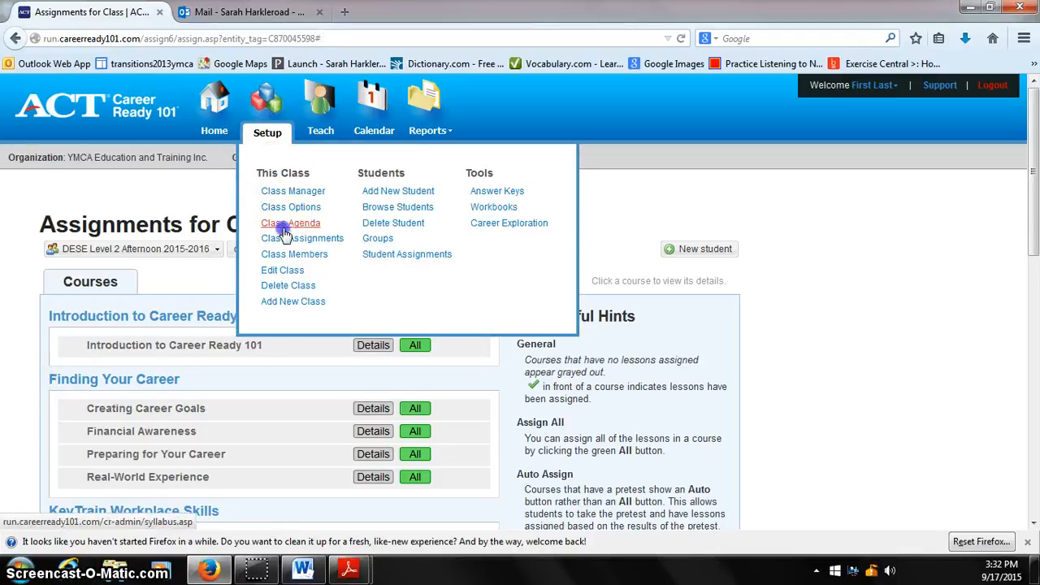
pyautogui.click(290, 223)
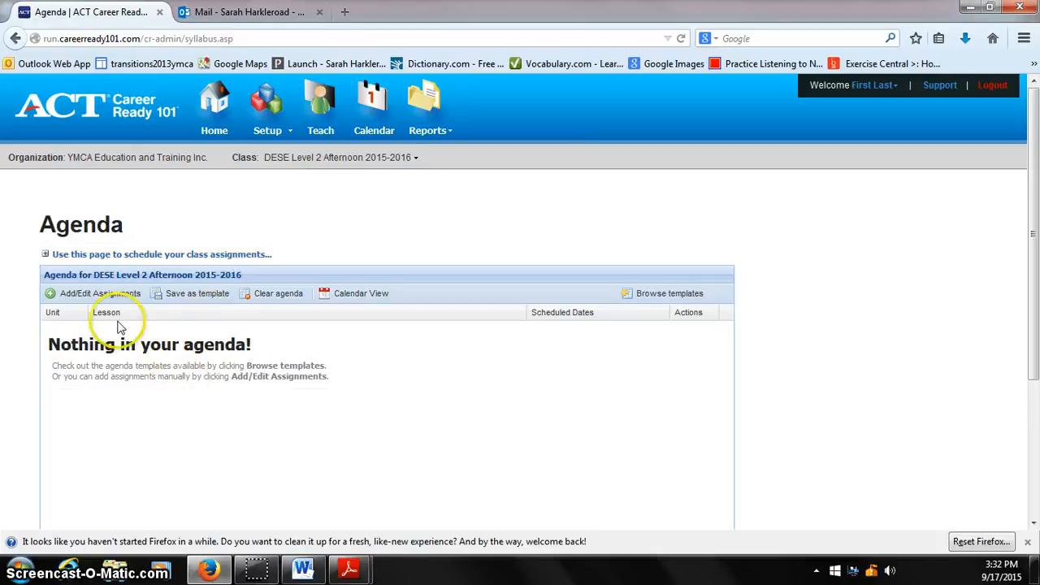
pyautogui.click(96, 294)
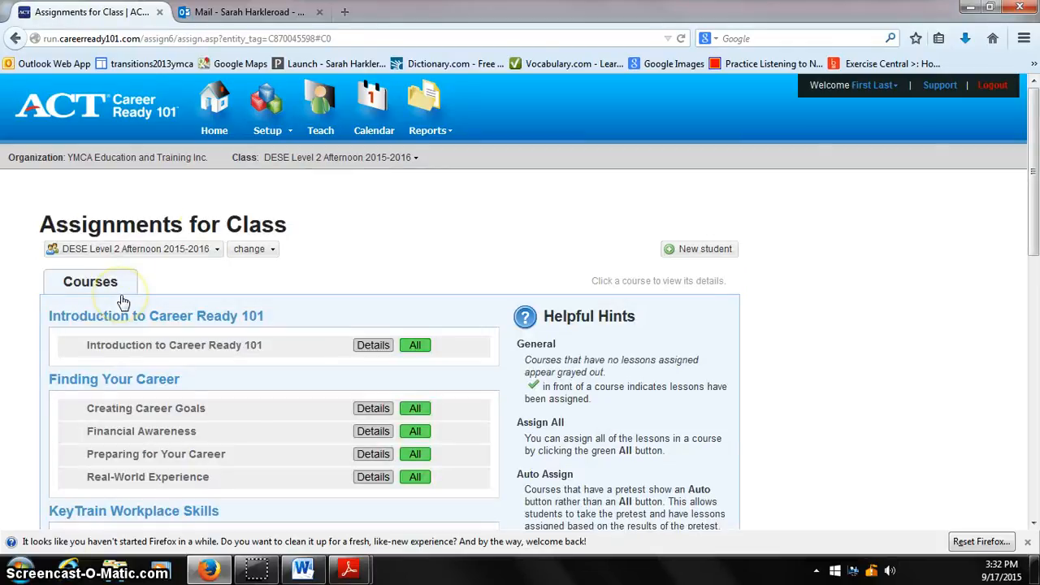
# Reach the manual lesson assignment page through the Class Manager's agenda and review the courses down to KeyTrain Workplace Skills.
pyautogui.click(262, 104)
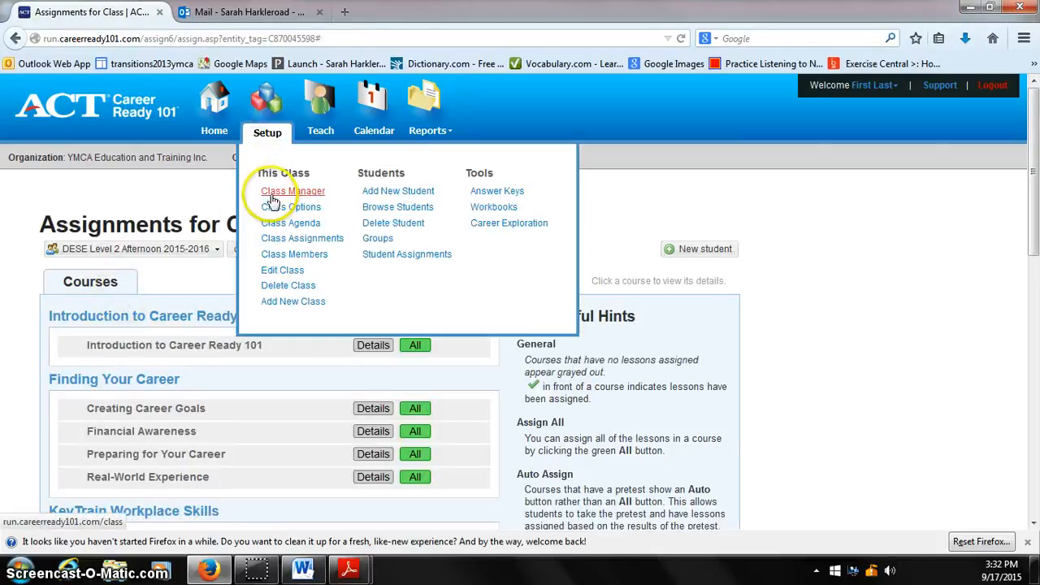
pyautogui.click(272, 193)
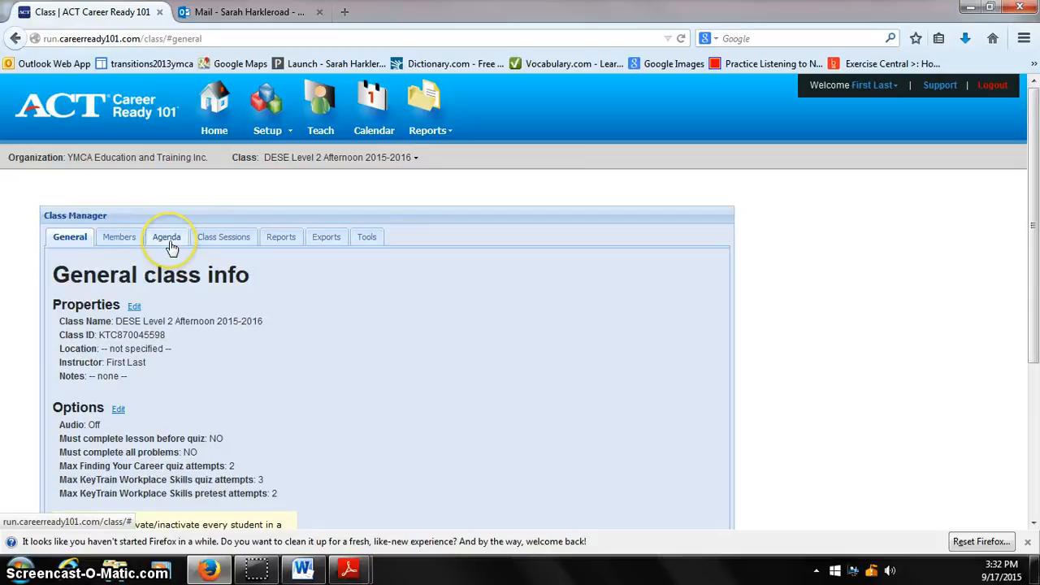
pyautogui.click(169, 241)
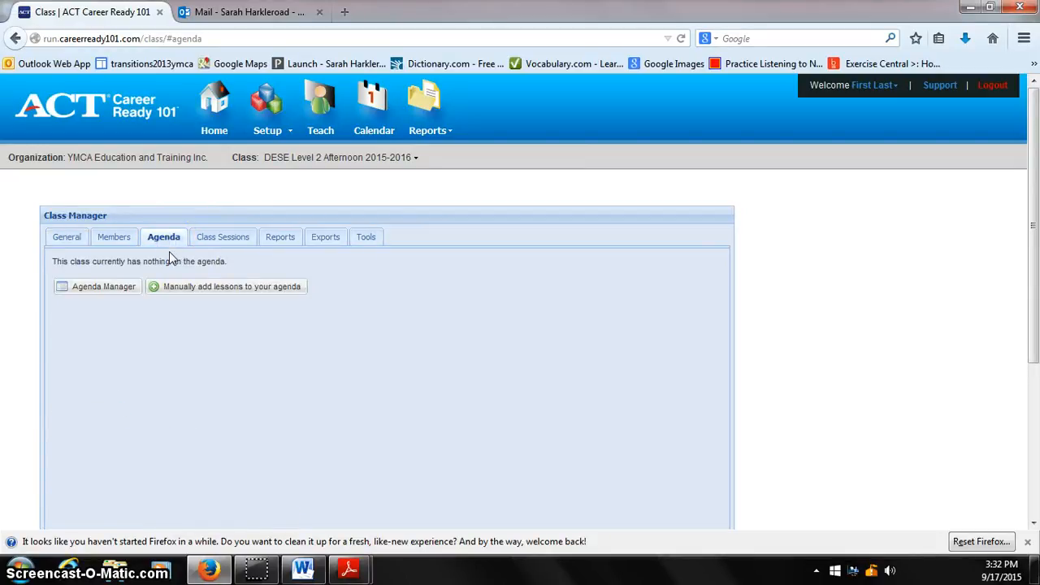
pyautogui.click(184, 293)
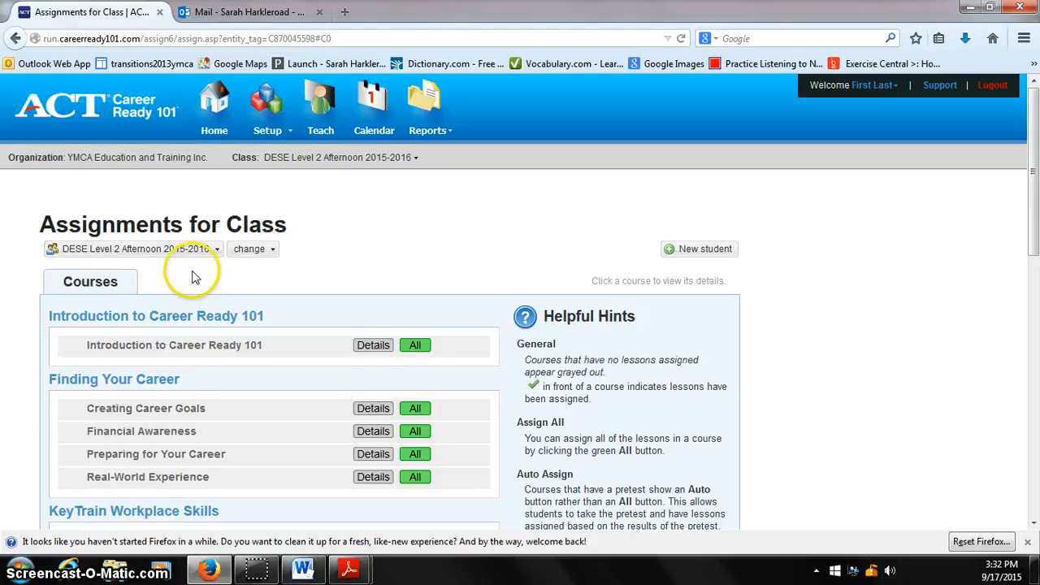
pyautogui.scroll(-5, 11, 314)
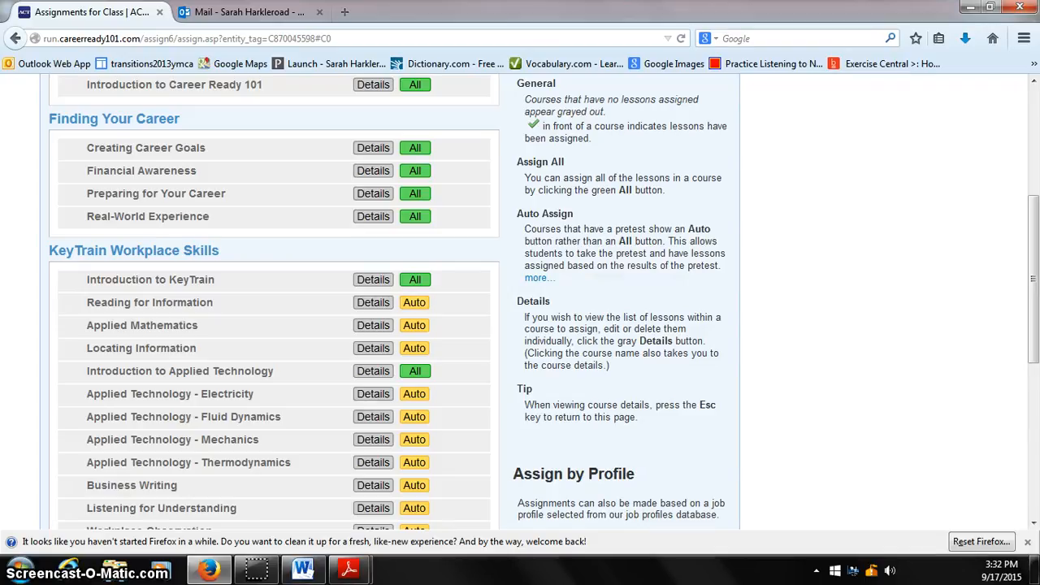
pyautogui.scroll(2, 268, 309)
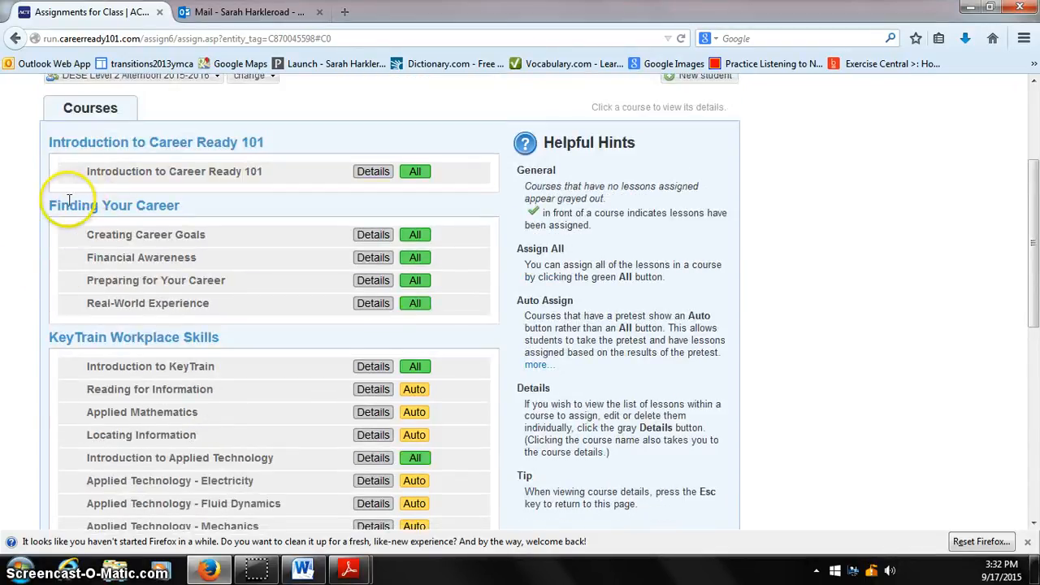
pyautogui.scroll(-2, 12, 341)
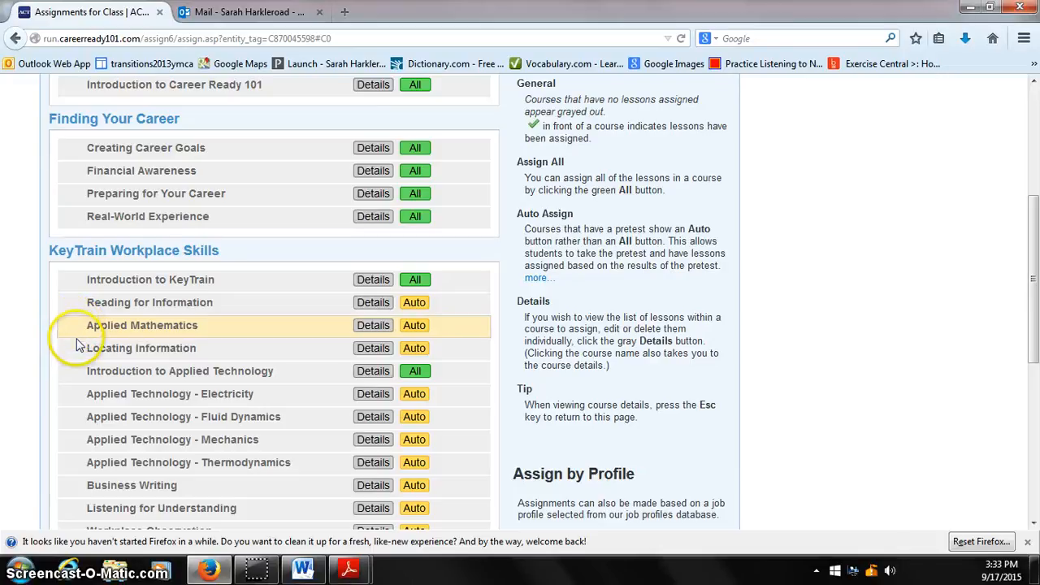
# Auto-assign Reading for Information with 2 pretest attempts, course goal 7, 3 final quiz attempts, audio off and lesson goal 80.
pyautogui.click(420, 307)
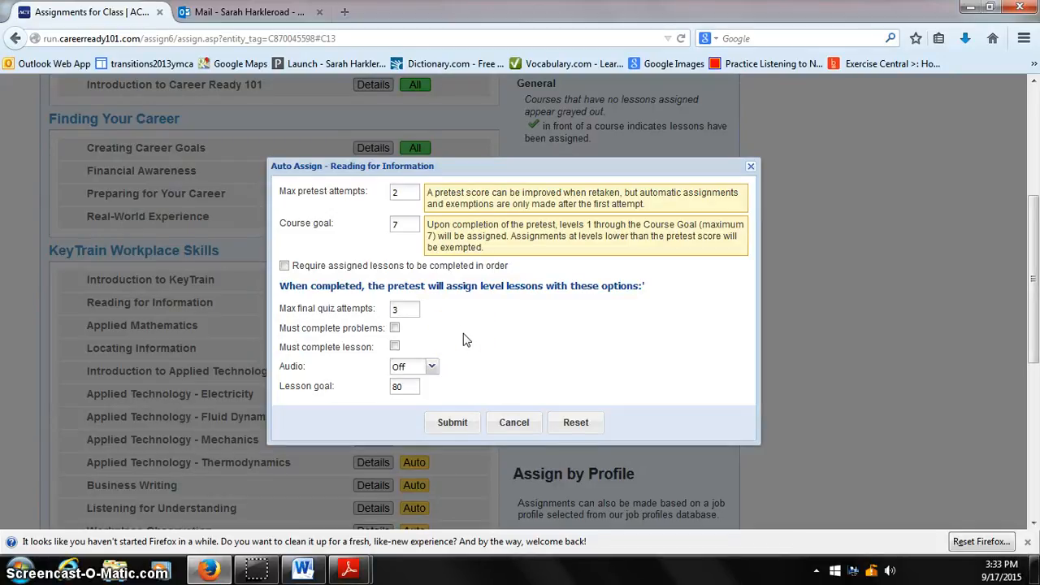
pyautogui.click(402, 193)
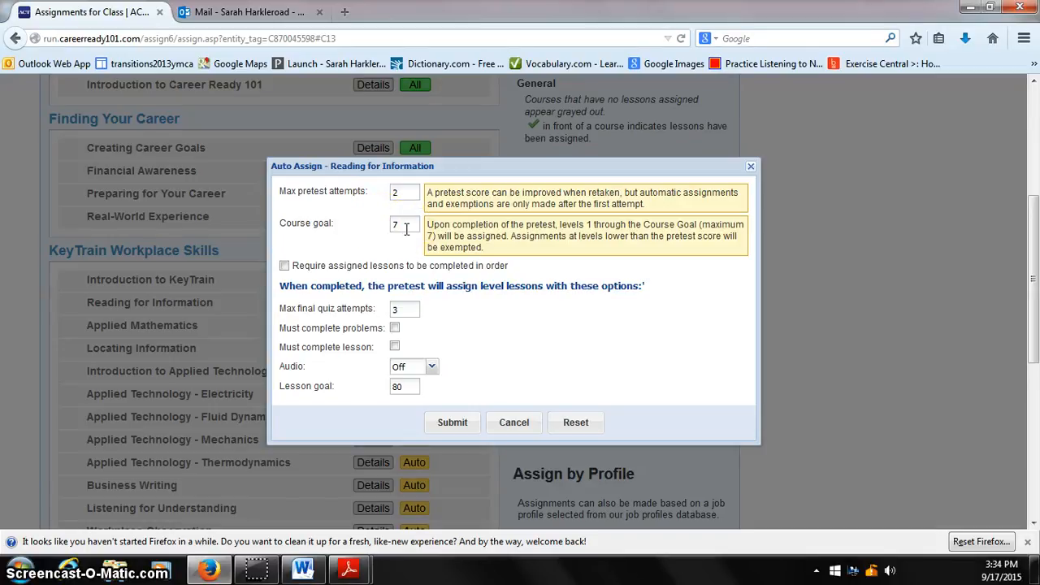
pyautogui.click(407, 228)
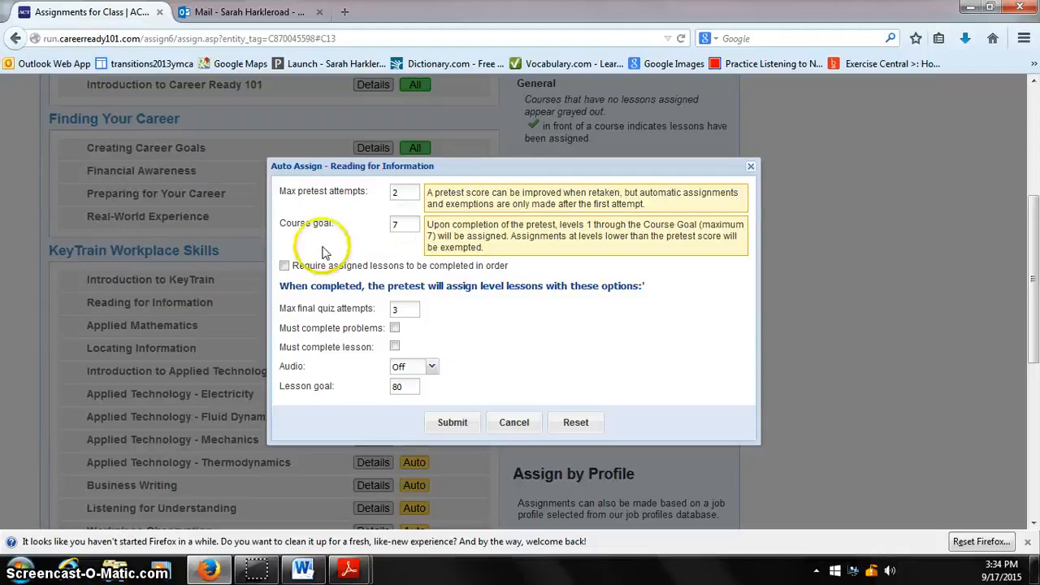
pyautogui.click(286, 268)
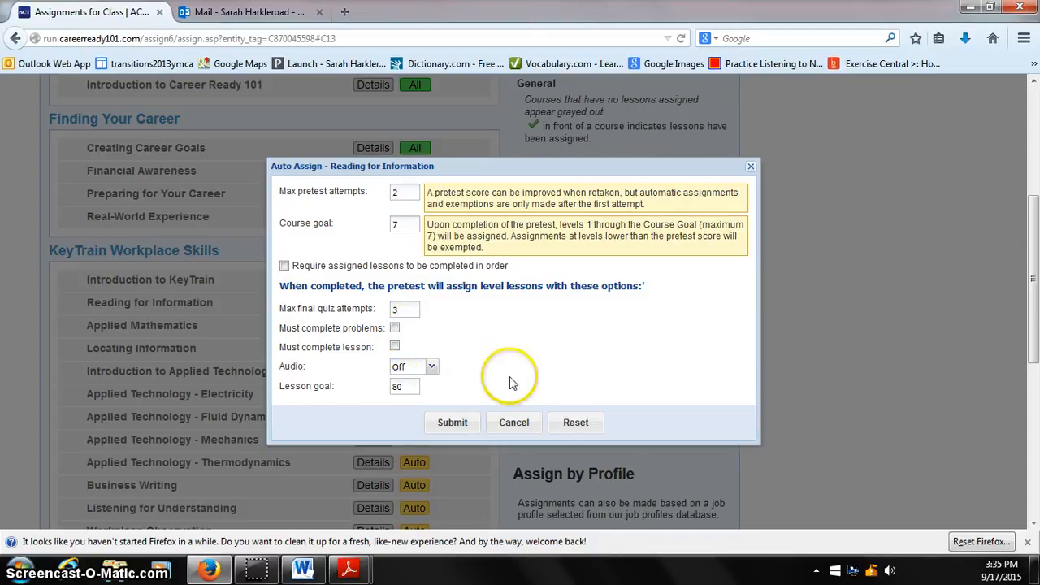
pyautogui.click(455, 428)
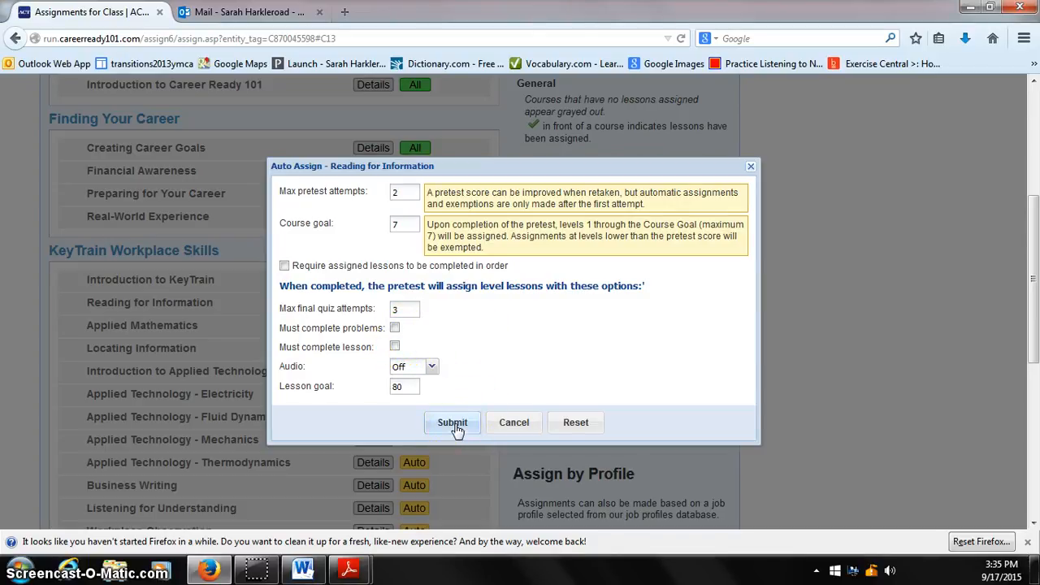
pyautogui.click(455, 428)
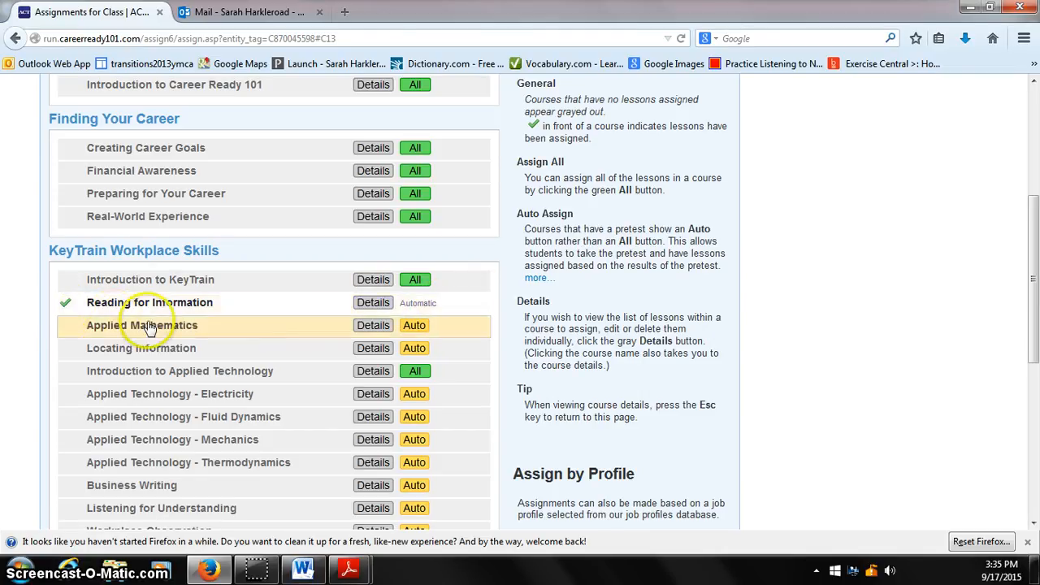
# Auto-assign Applied Mathematics with course goal 7 and Locating Information with course goal 6, keeping the other default options.
pyautogui.click(413, 325)
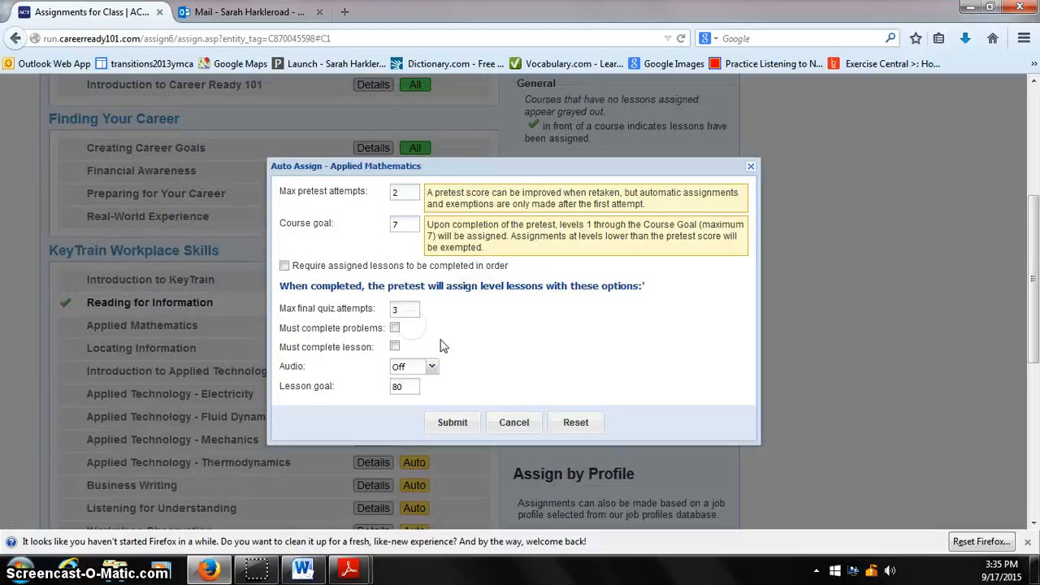
pyautogui.click(459, 421)
pyautogui.click(415, 351)
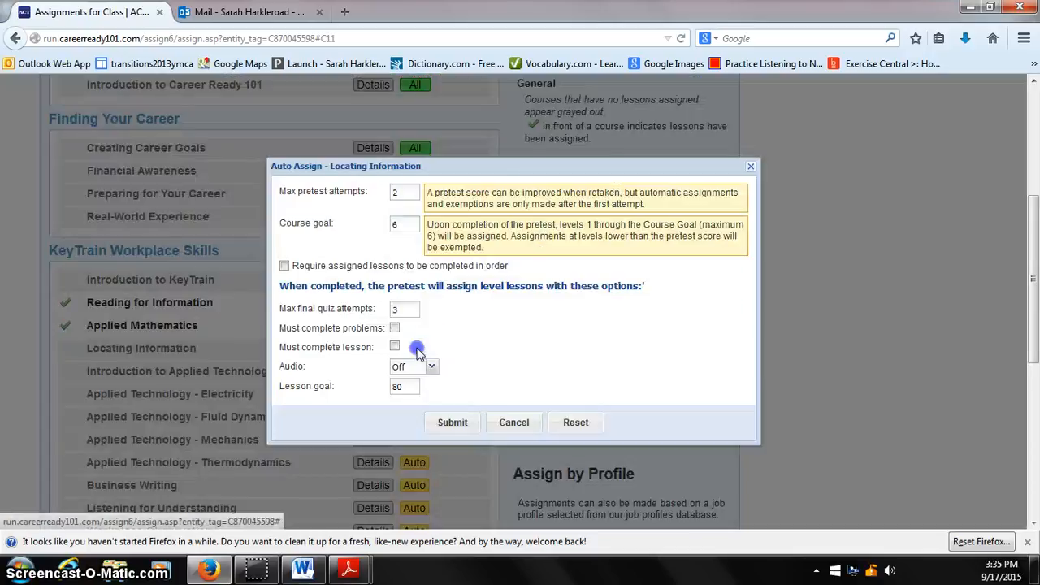
pyautogui.click(459, 422)
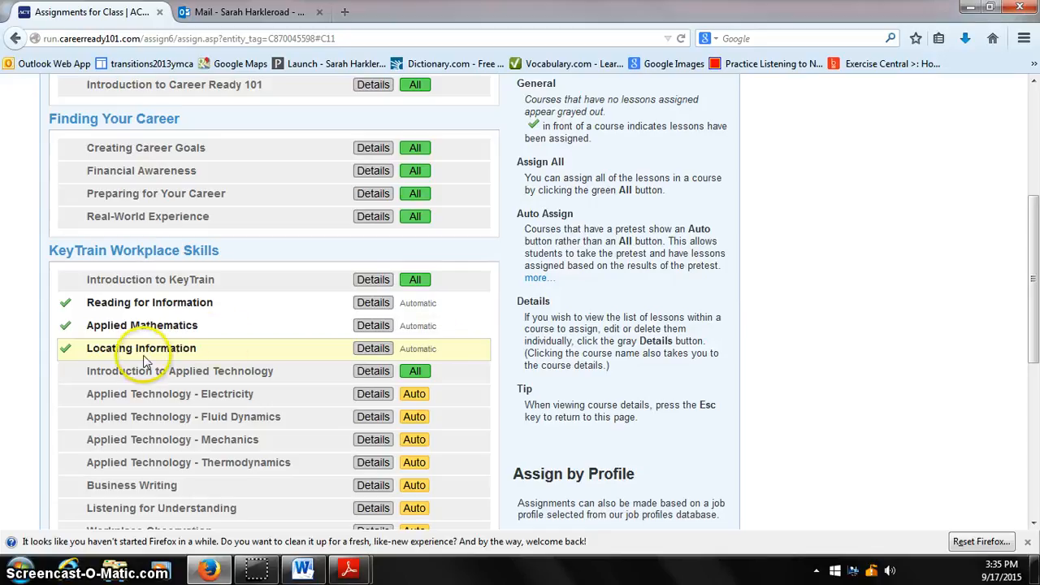
# Auto-assign Business Writing with course goal 5 and Listening for Understanding, keeping the default pretest and lesson options.
pyautogui.scroll(-2, 139, 353)
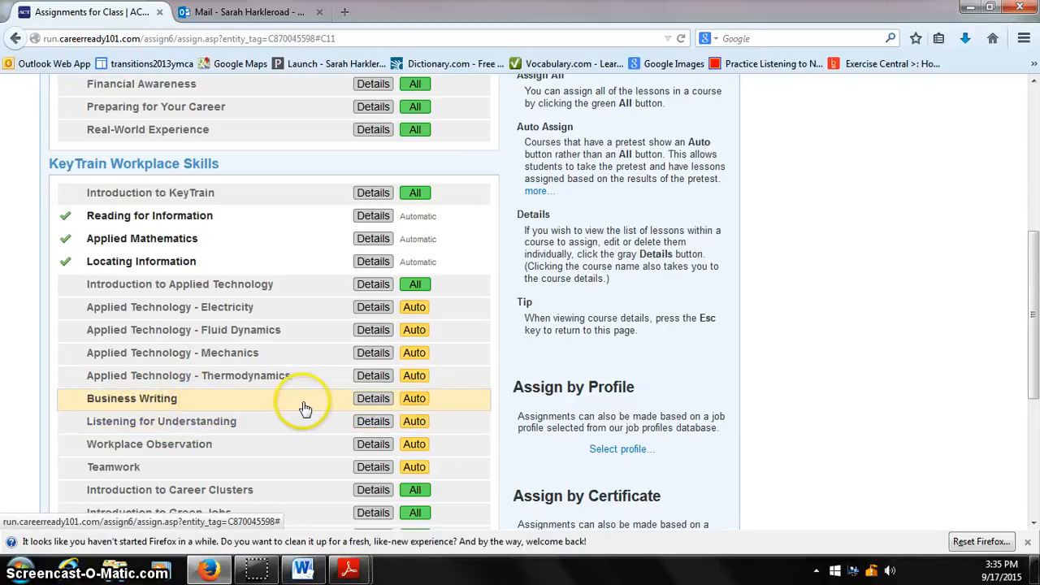
pyautogui.click(413, 398)
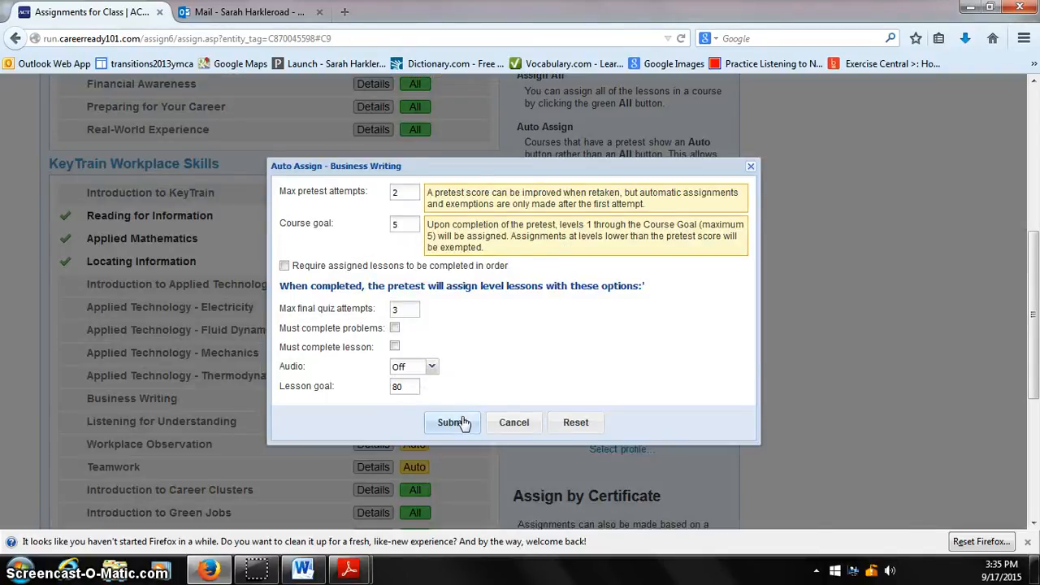
pyautogui.click(453, 423)
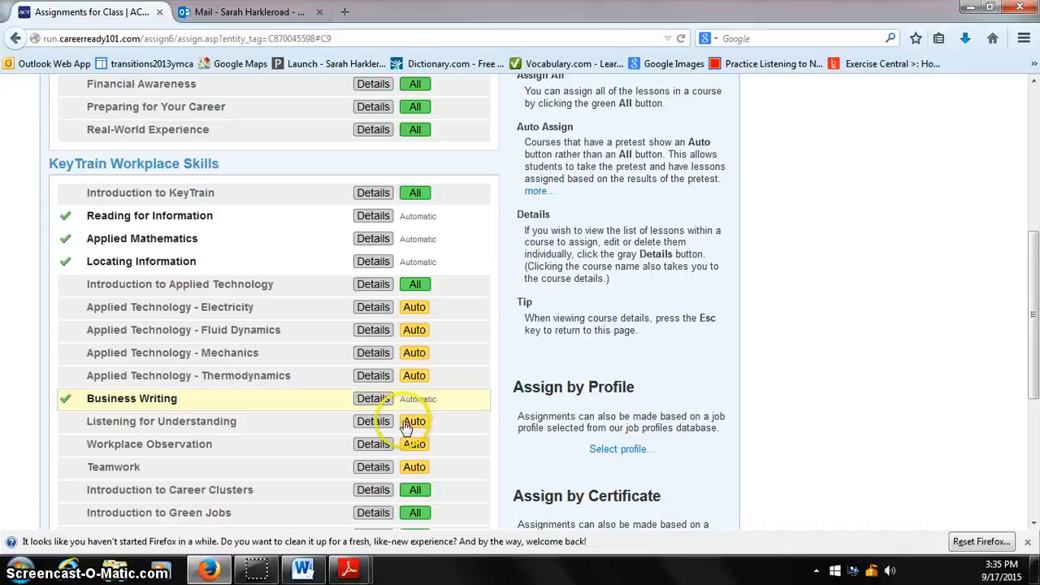
pyautogui.click(416, 419)
pyautogui.click(451, 421)
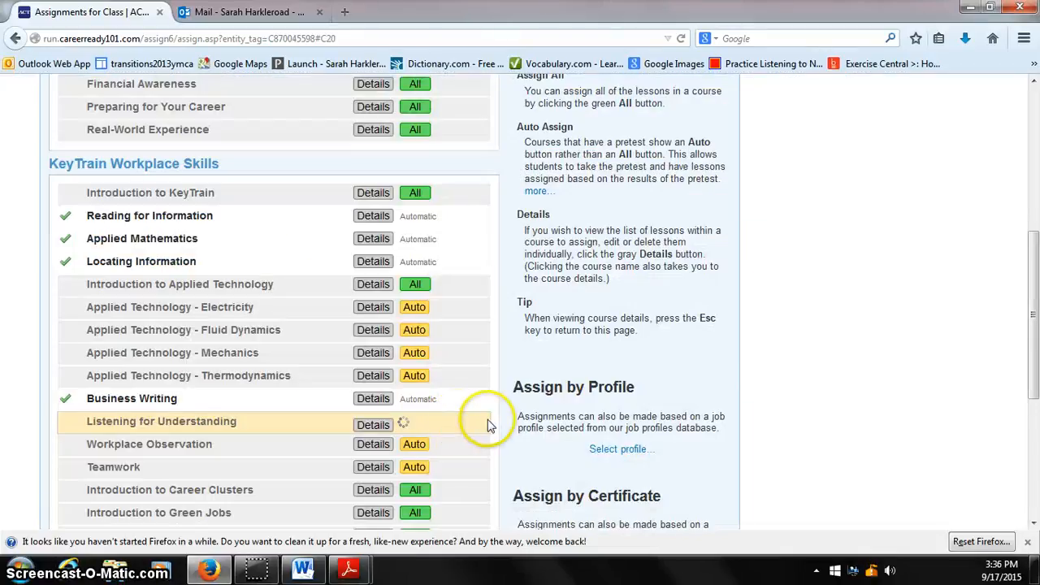
# Review the class's full course list, from Introduction to Career Ready 101 through KeyTrain Workplace Skills to the Soft Skills Suite, checking which courses are assigned.
pyautogui.scroll(-4, 264, 422)
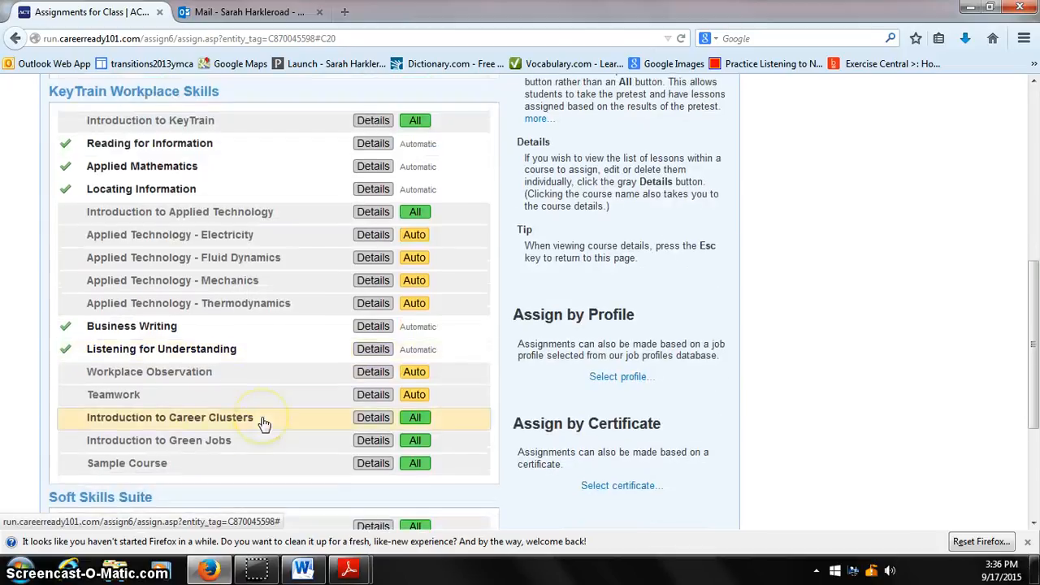
pyautogui.scroll(-2, 71, 389)
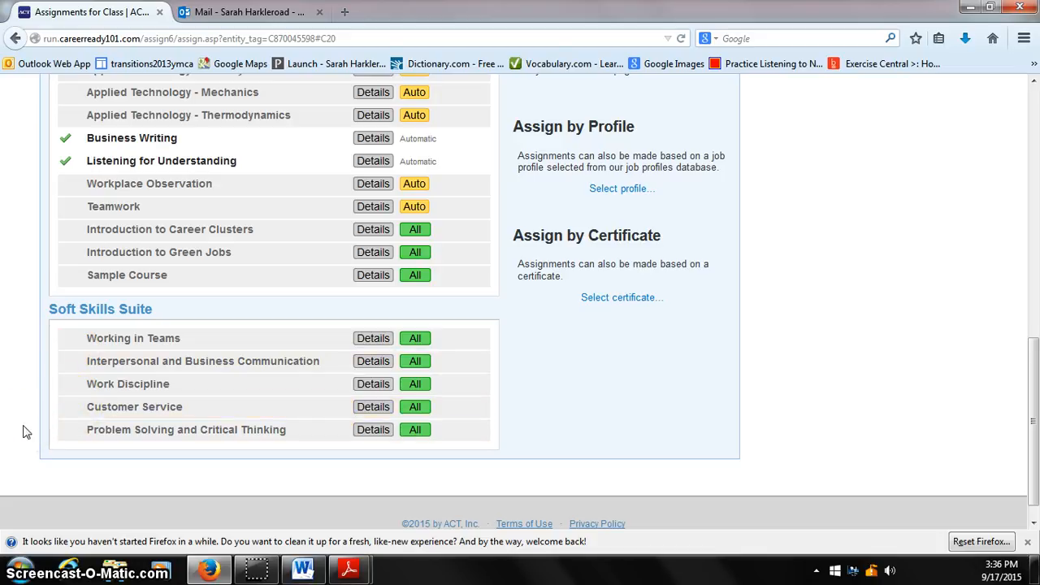
pyautogui.scroll(4, 24, 431)
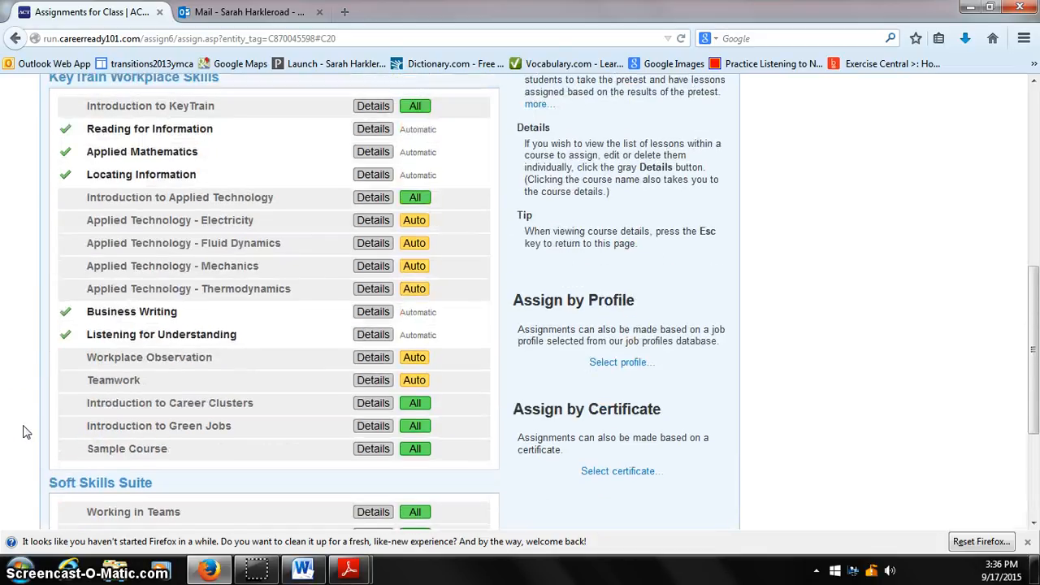
pyautogui.scroll(2, 24, 431)
pyautogui.scroll(2, 24, 432)
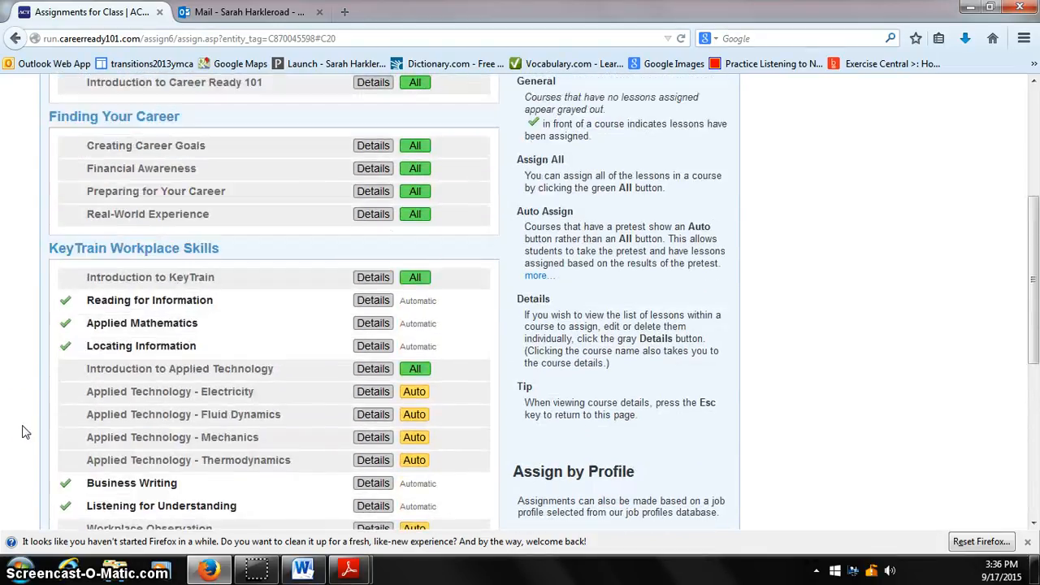
pyautogui.scroll(4, 24, 423)
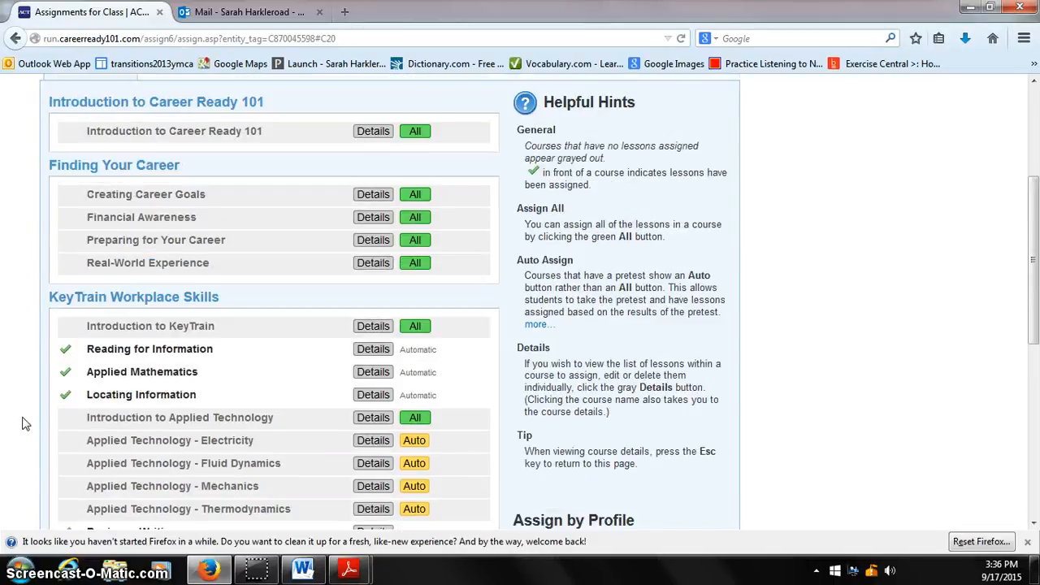
pyautogui.scroll(2, 25, 423)
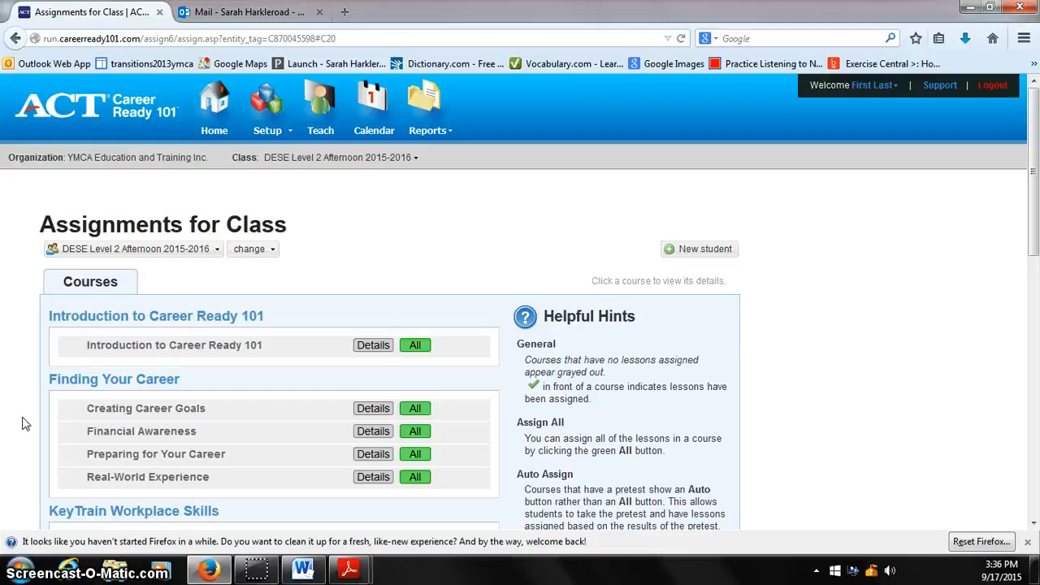
pyautogui.scroll(-6, 24, 423)
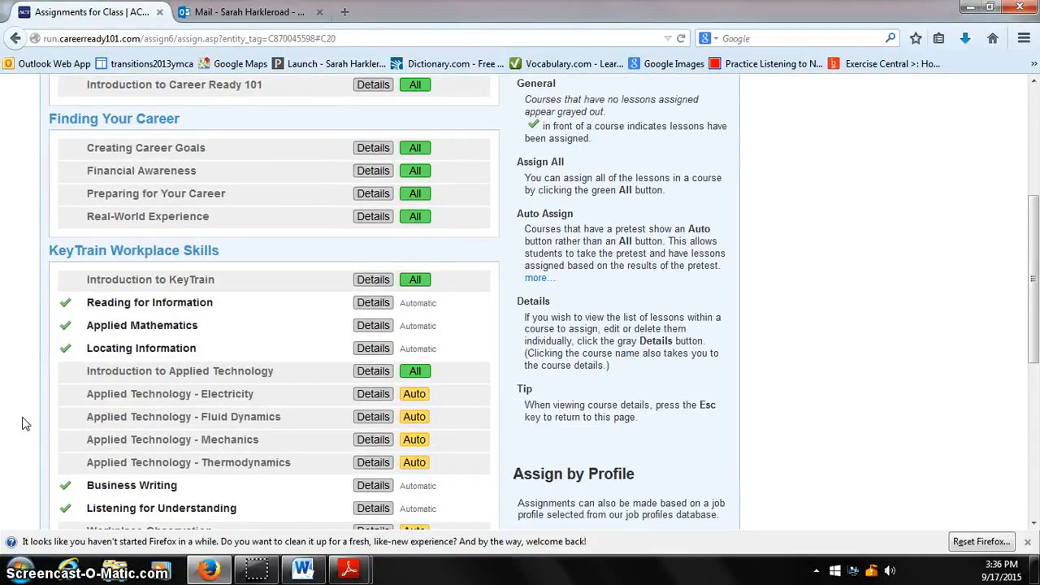
pyautogui.scroll(-6, 24, 423)
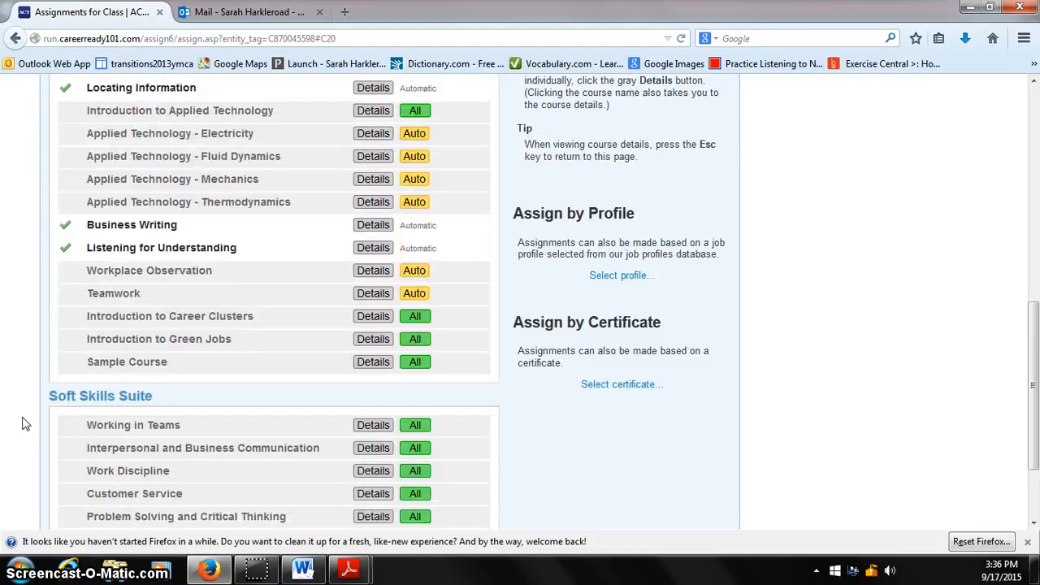
pyautogui.scroll(-3, 24, 424)
pyautogui.scroll(4, 24, 423)
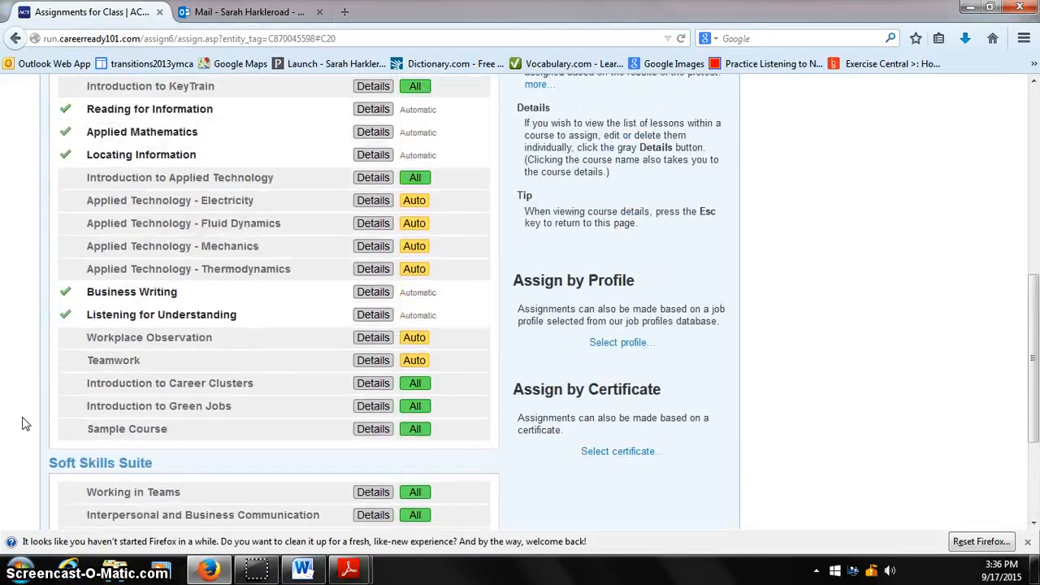
pyautogui.scroll(10, 25, 423)
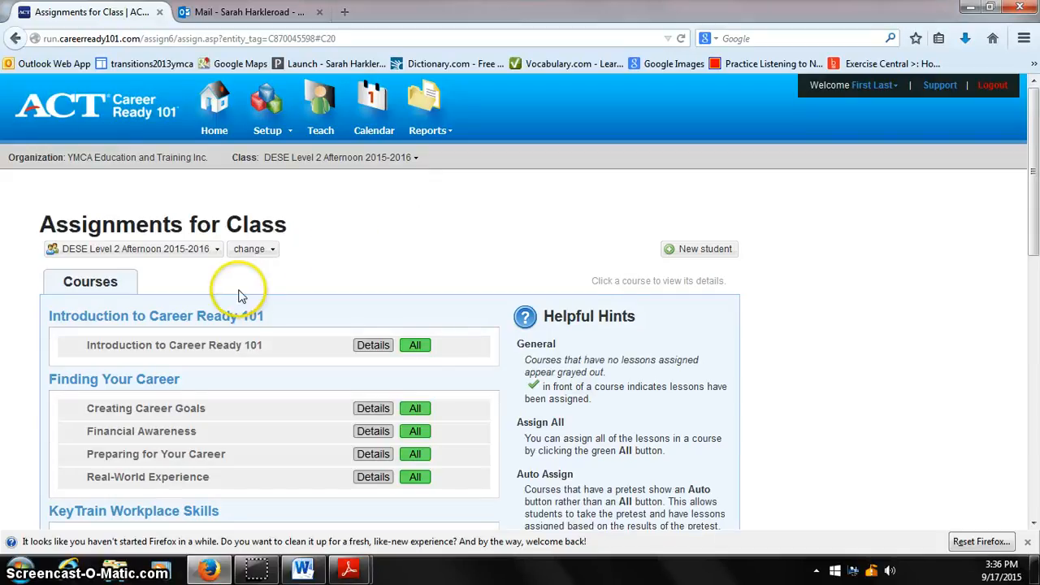
pyautogui.click(91, 284)
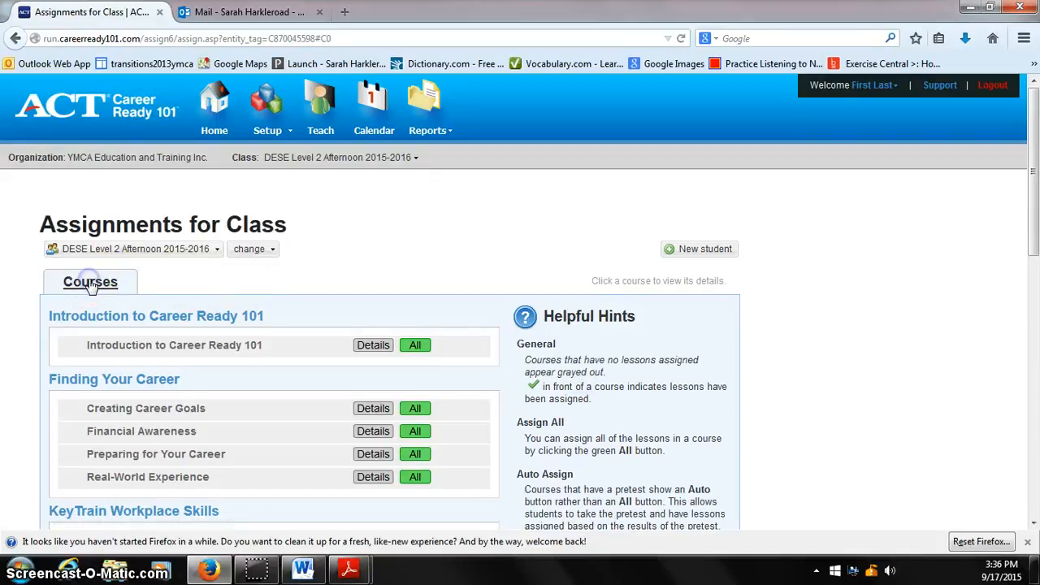